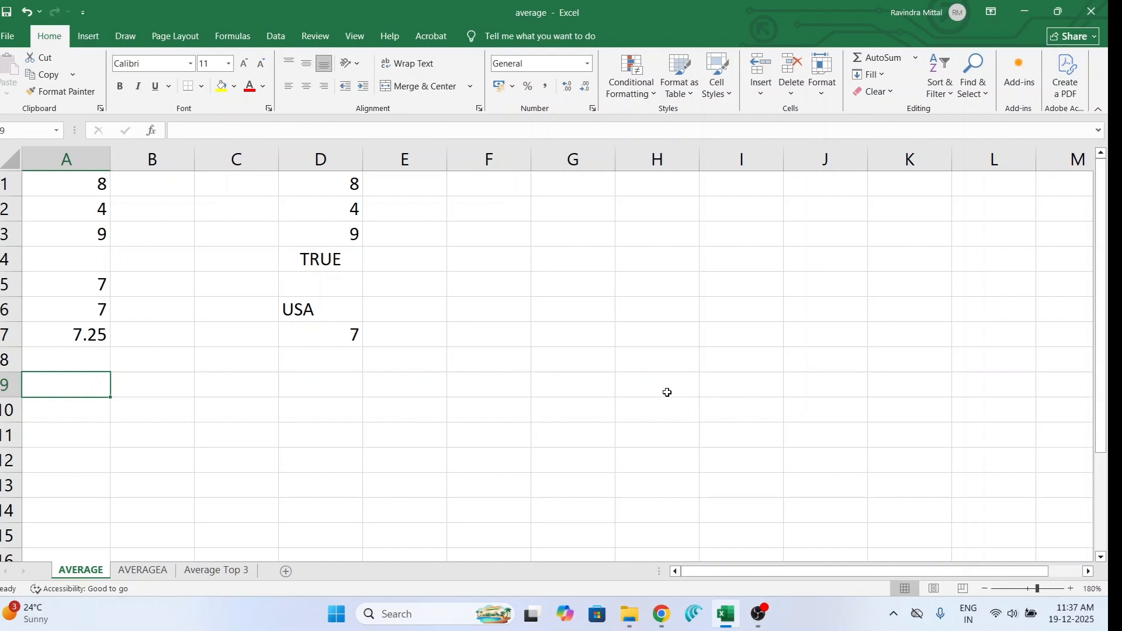
# On the AVERAGE sheet, examine the formulas in A5, A6 and A7 and the numbers in A1:A3 they average
pyautogui.click(54, 286)
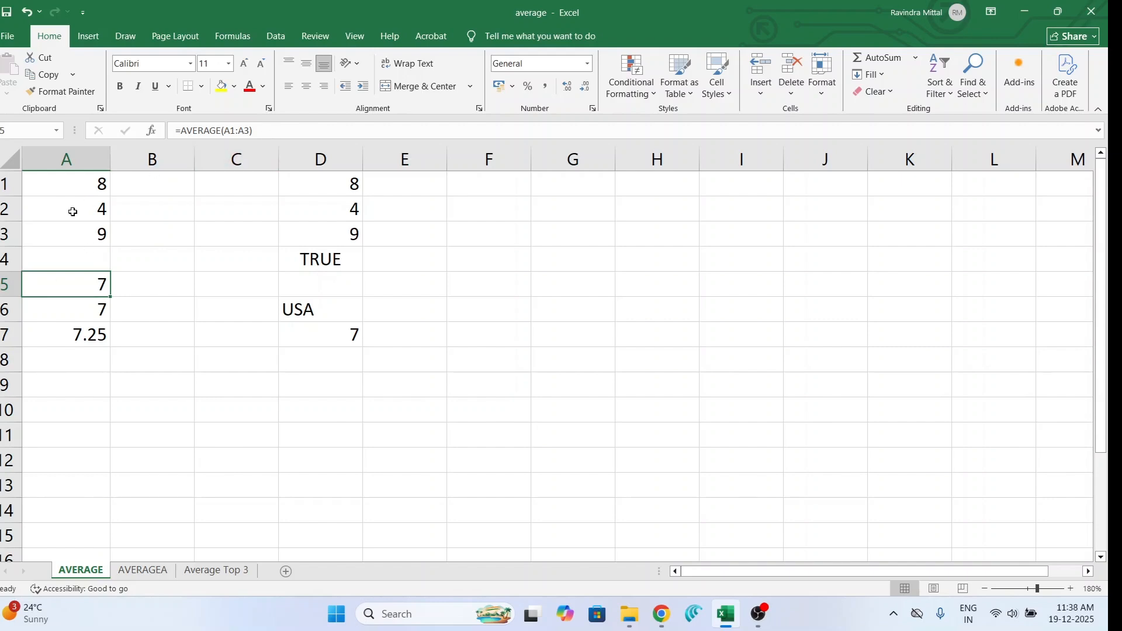
pyautogui.click(62, 182)
pyautogui.moveTo(62, 183); pyautogui.dragTo(60, 233)
pyautogui.click(61, 283)
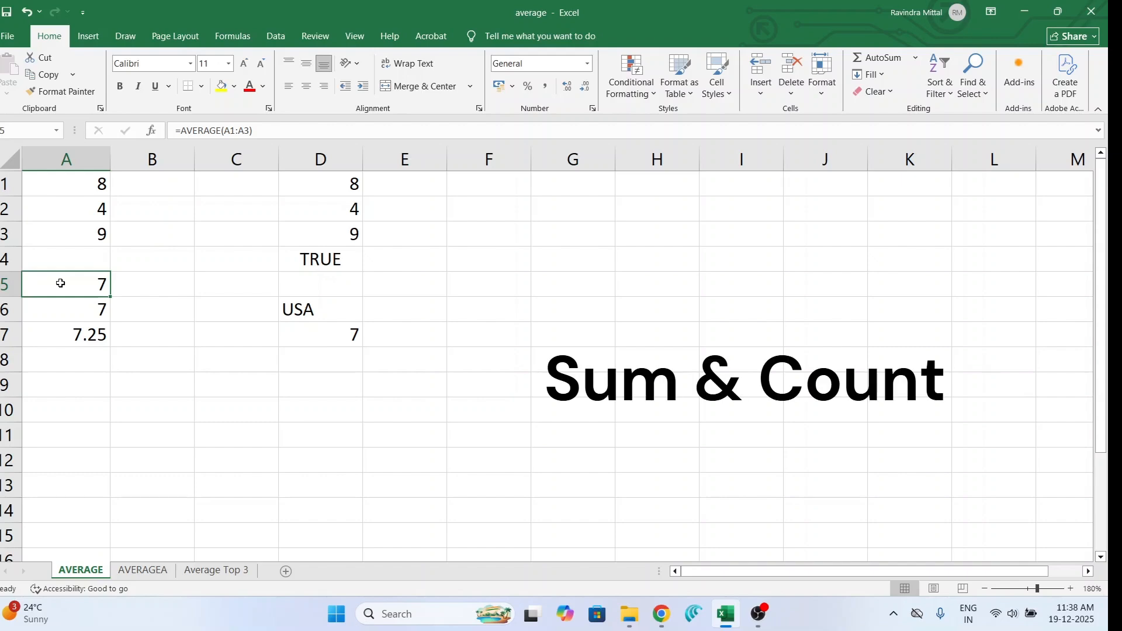
pyautogui.click(72, 312)
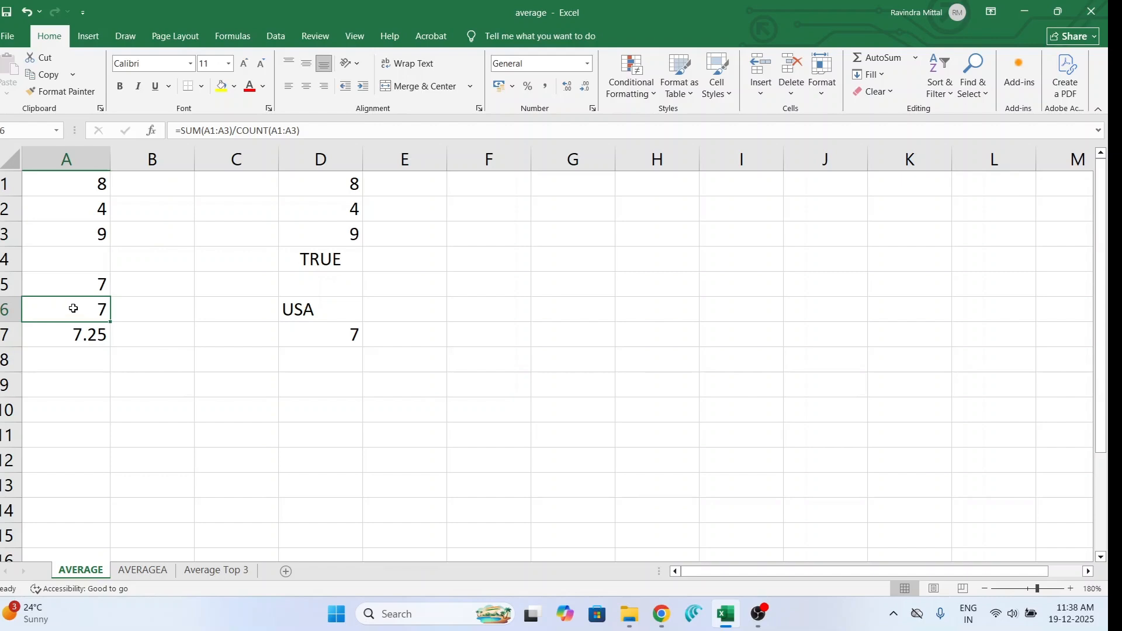
pyautogui.click(82, 337)
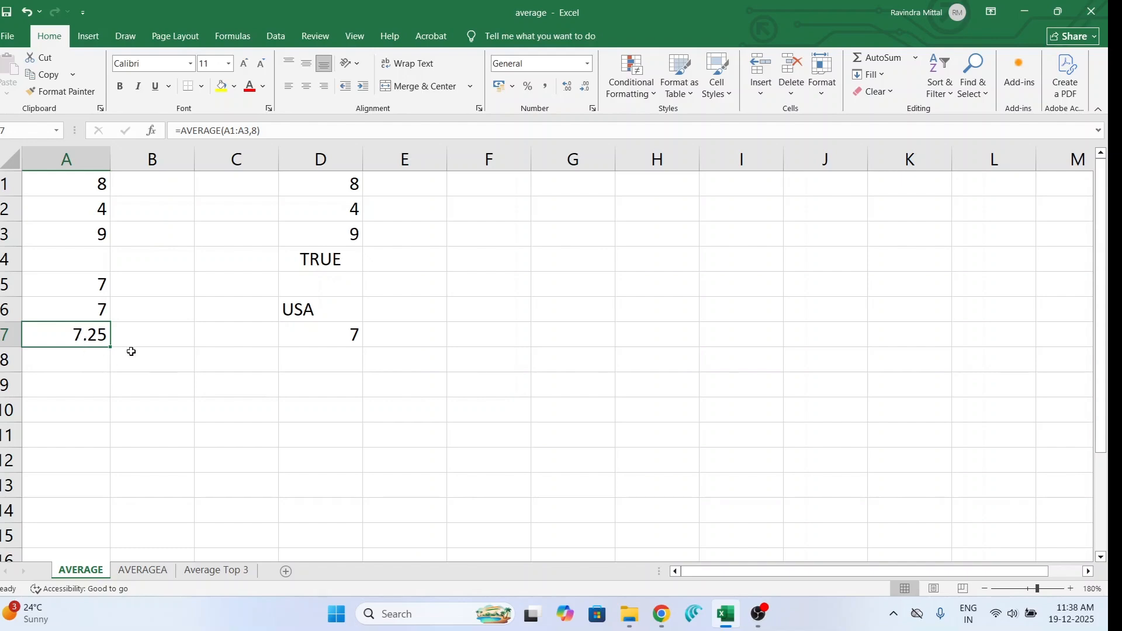
# Examine the AVERAGE formula in D7 and the logical, empty and text cells D4 to D6 within its range
pyautogui.click(319, 331)
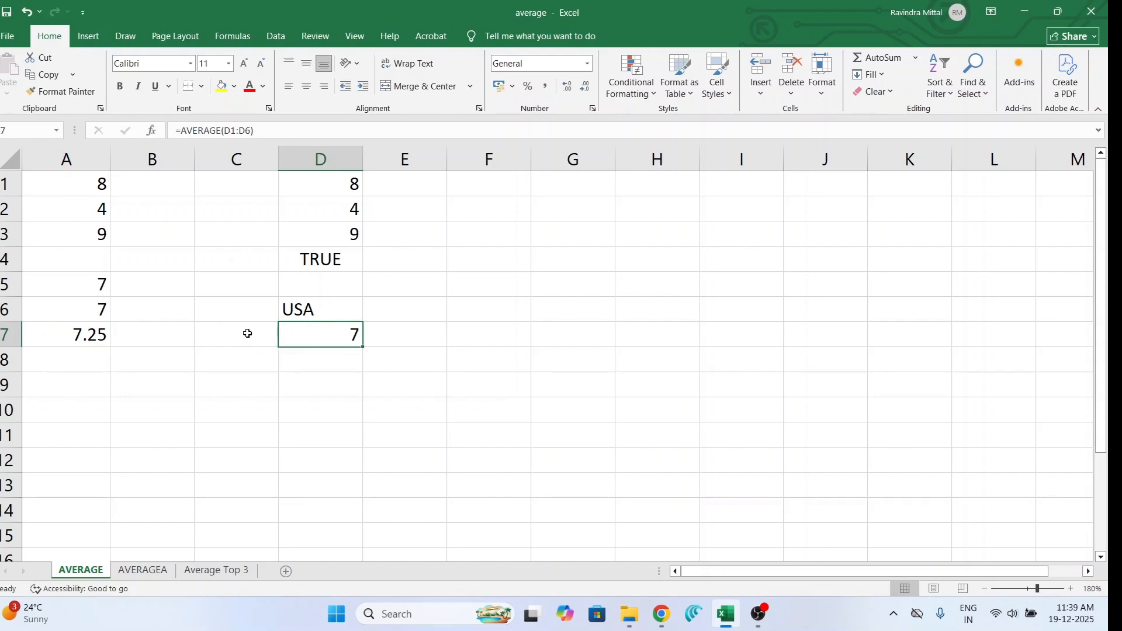
pyautogui.click(313, 253)
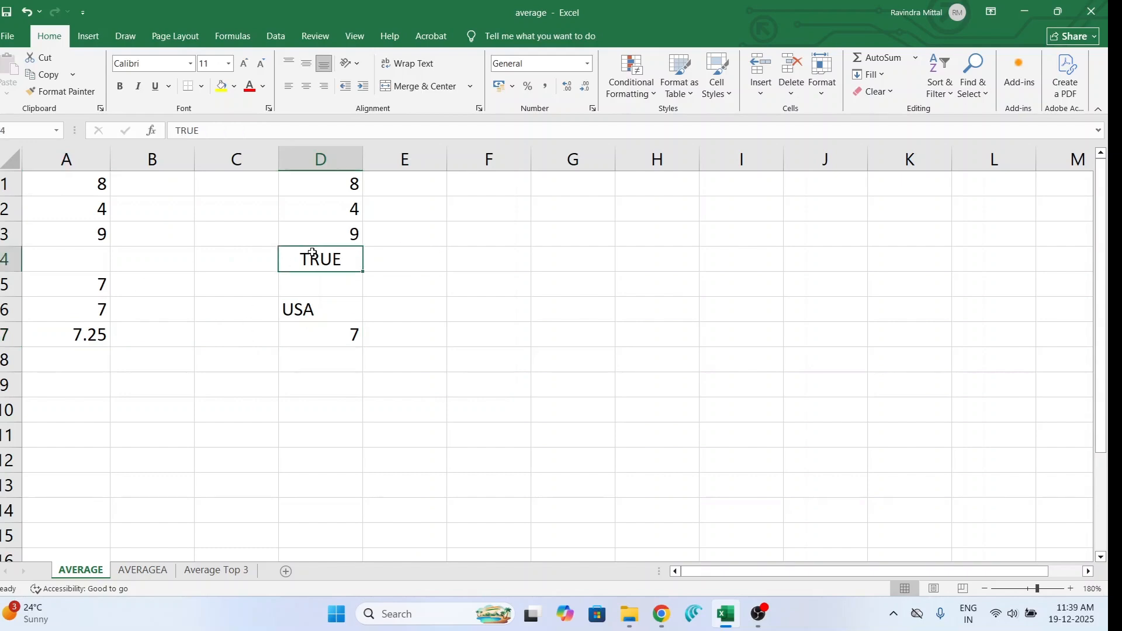
pyautogui.click(319, 279)
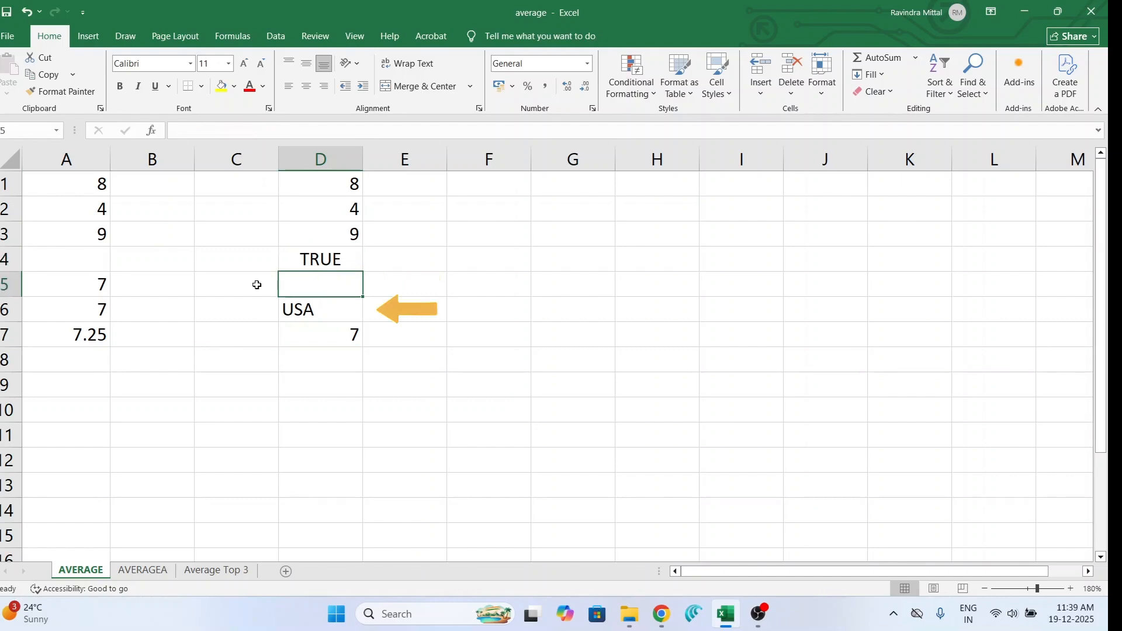
pyautogui.click(291, 303)
pyautogui.click(296, 337)
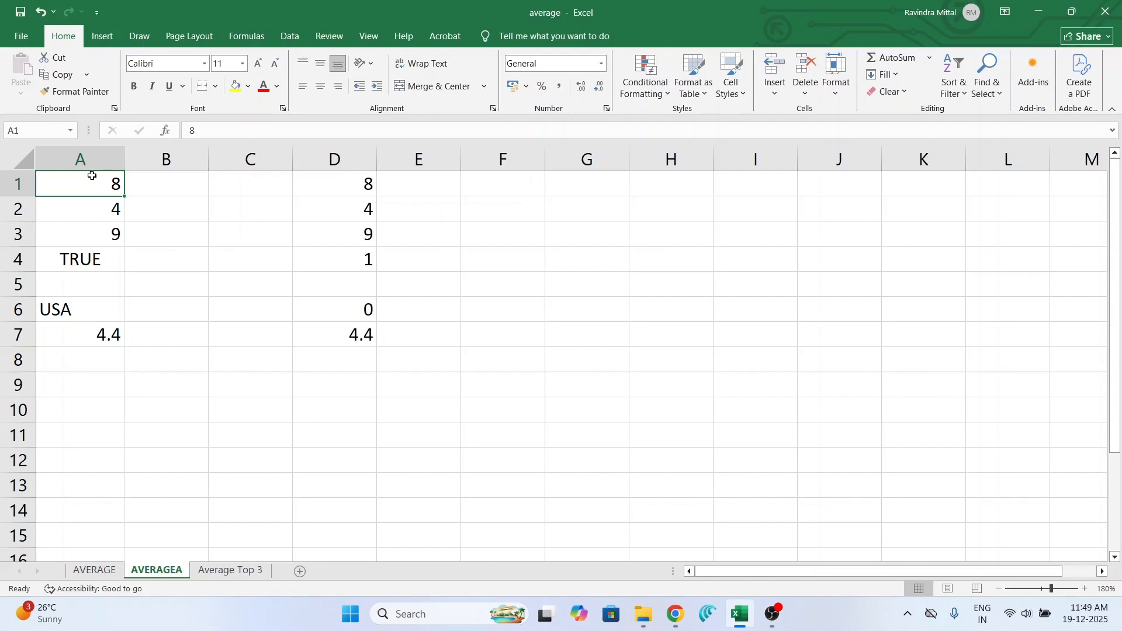
# On the AVERAGEA sheet, compare the number, logical, empty and text cells in A1:A6 with their counterparts in column D
pyautogui.moveTo(92, 171); pyautogui.dragTo(93, 229)
pyautogui.click(338, 182)
pyautogui.moveTo(338, 182); pyautogui.dragTo(340, 257)
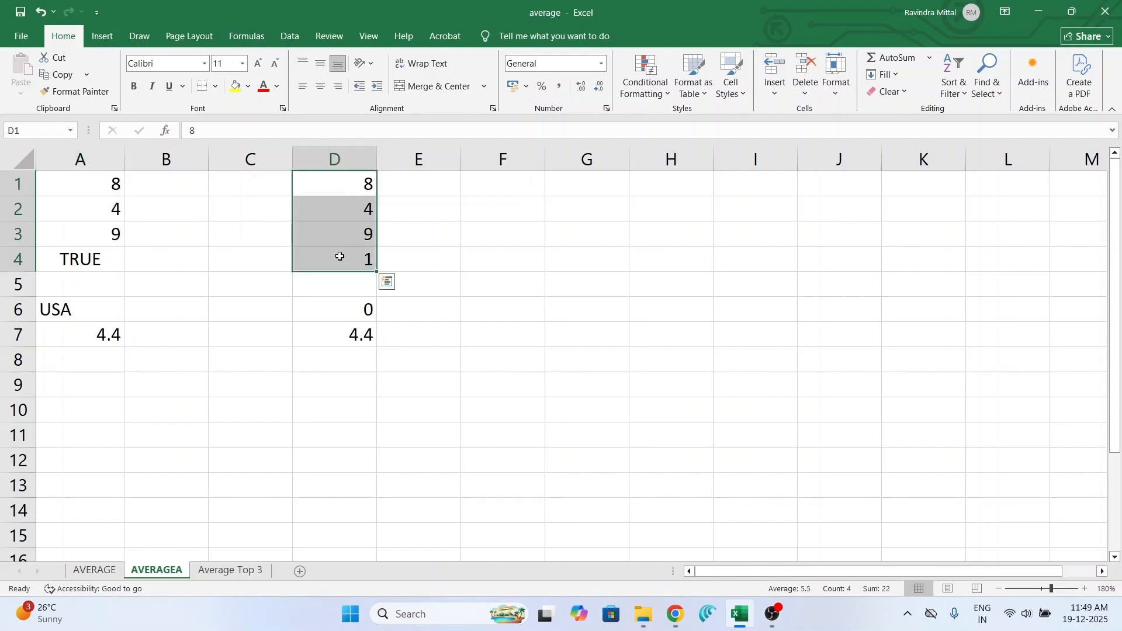
pyautogui.click(69, 304)
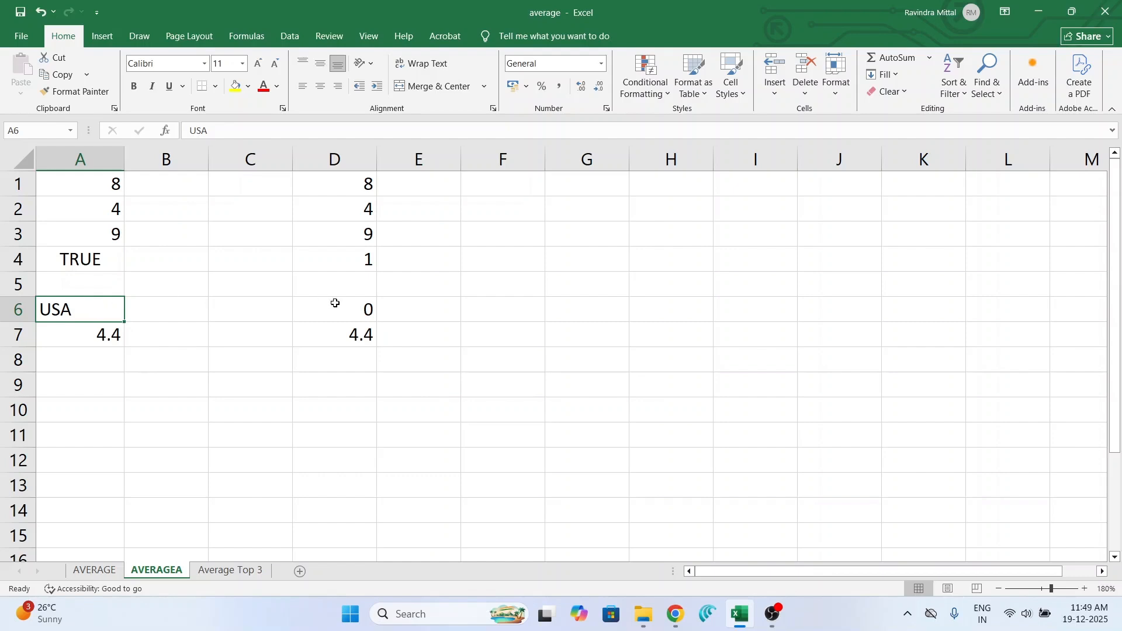
pyautogui.click(336, 310)
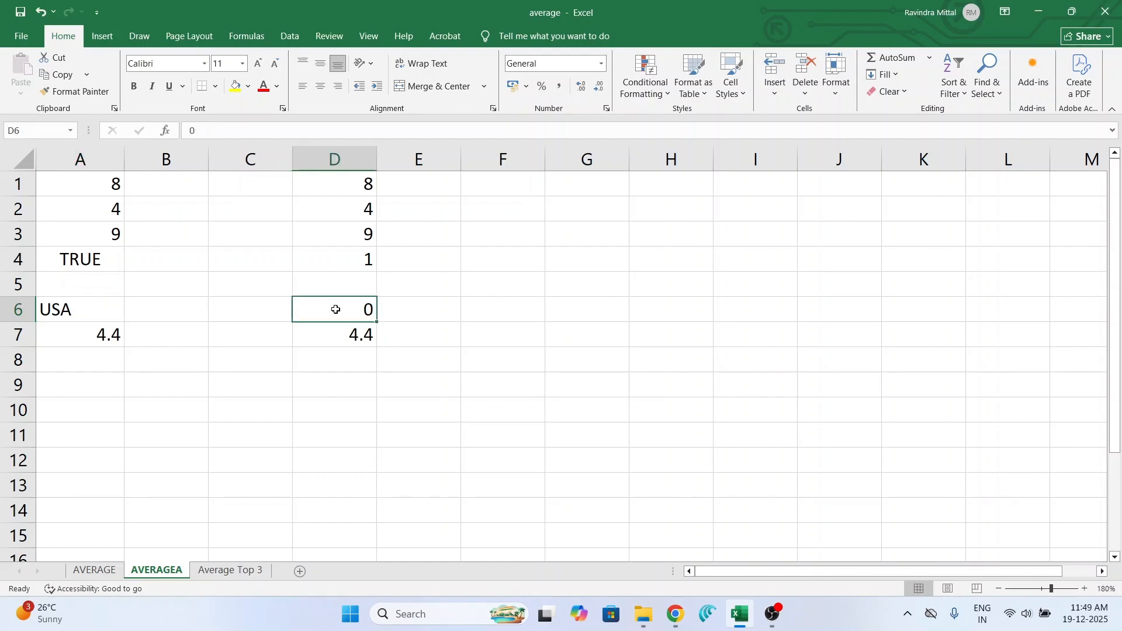
pyautogui.click(102, 258)
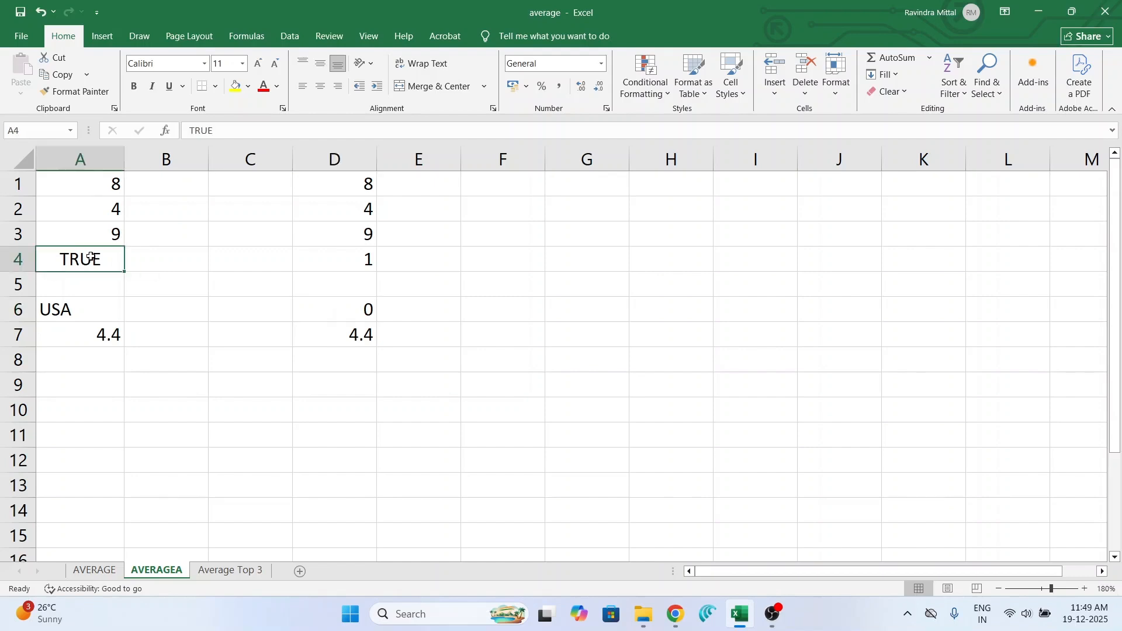
pyautogui.click(359, 257)
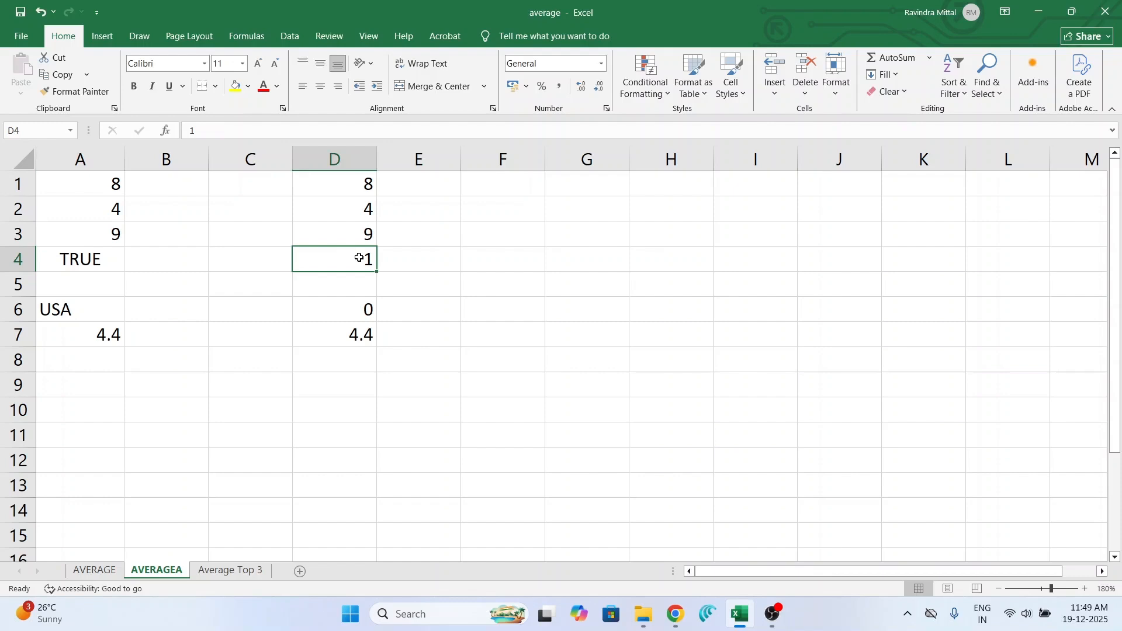
pyautogui.click(99, 292)
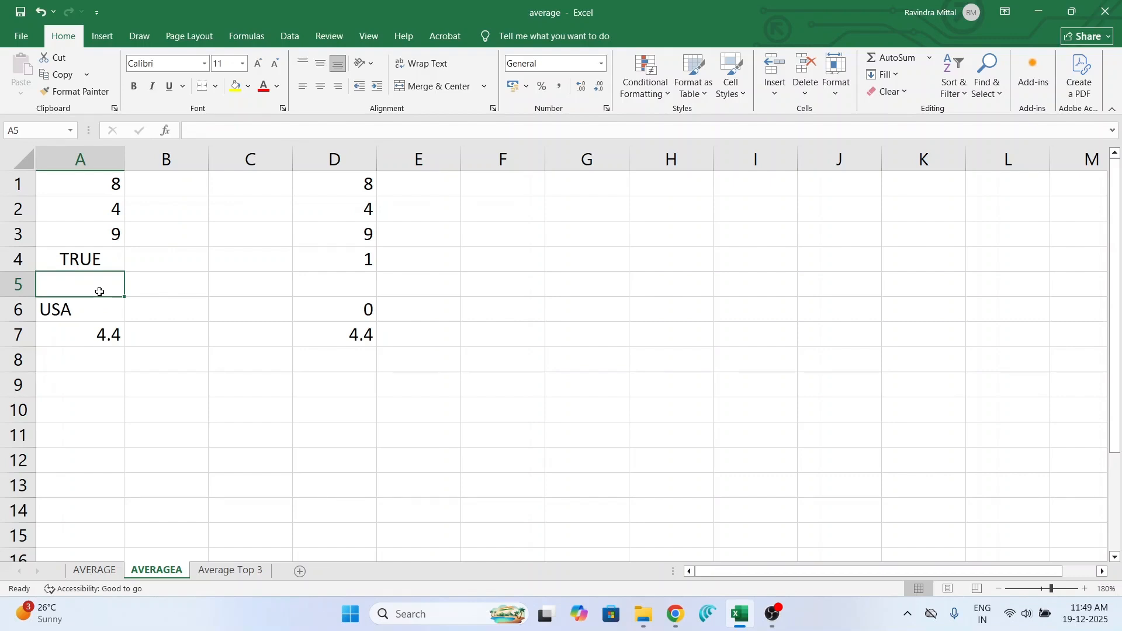
# Compare the formulas in A7 and D7 along with the ranges A1:A6 and D1:D6 that they average
pyautogui.click(101, 333)
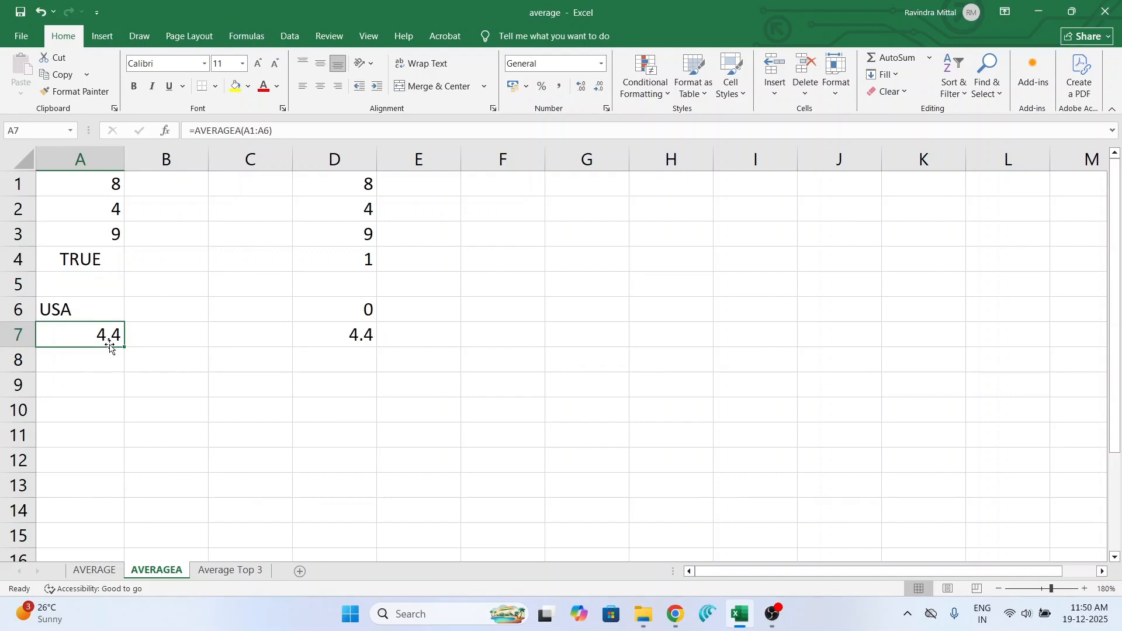
pyautogui.moveTo(100, 178); pyautogui.dragTo(94, 308)
pyautogui.click(78, 332)
pyautogui.click(353, 329)
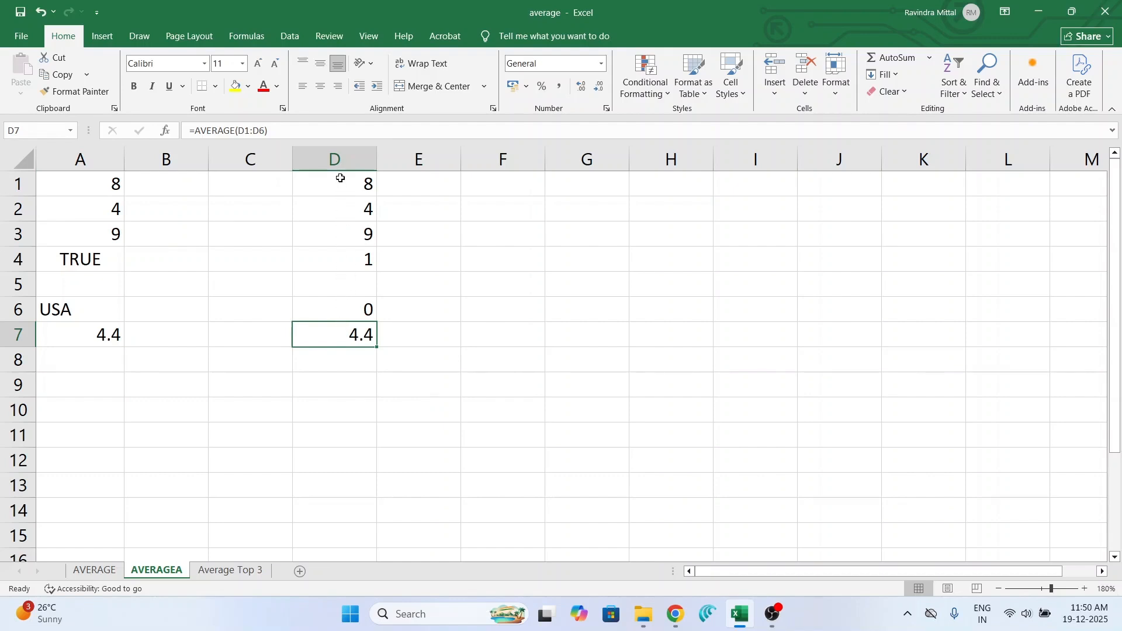
pyautogui.moveTo(338, 174); pyautogui.dragTo(341, 306)
pyautogui.click(339, 335)
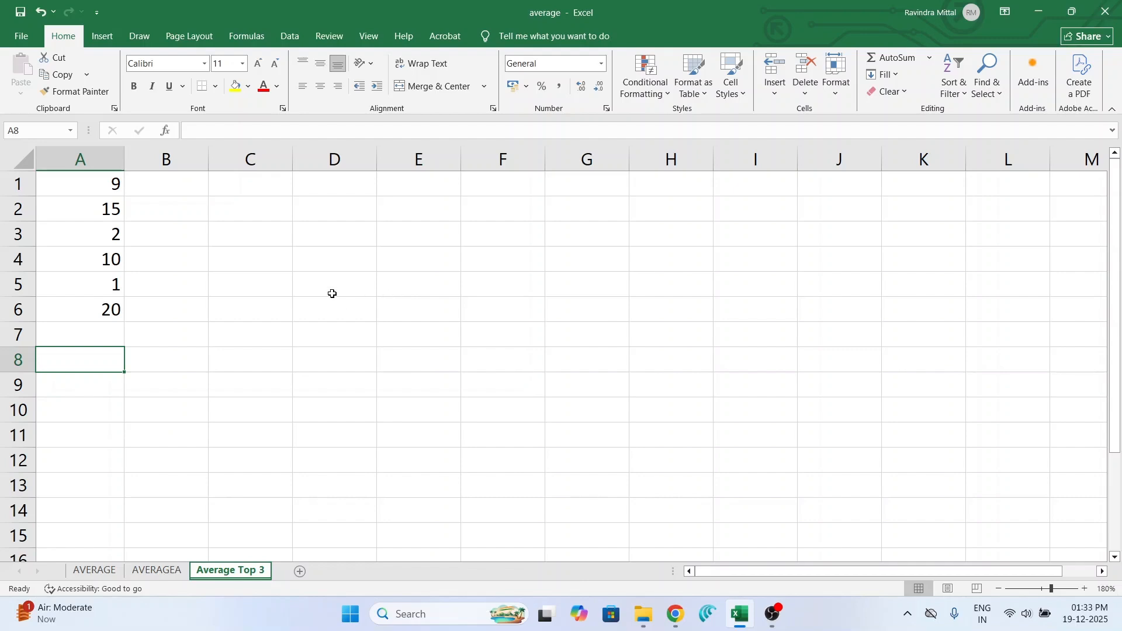
# On the Average Top 3 sheet, enter =AVERAGE(A1:A6) in cell A8 to average all six numbers
pyautogui.moveTo(90, 183); pyautogui.dragTo(89, 240)
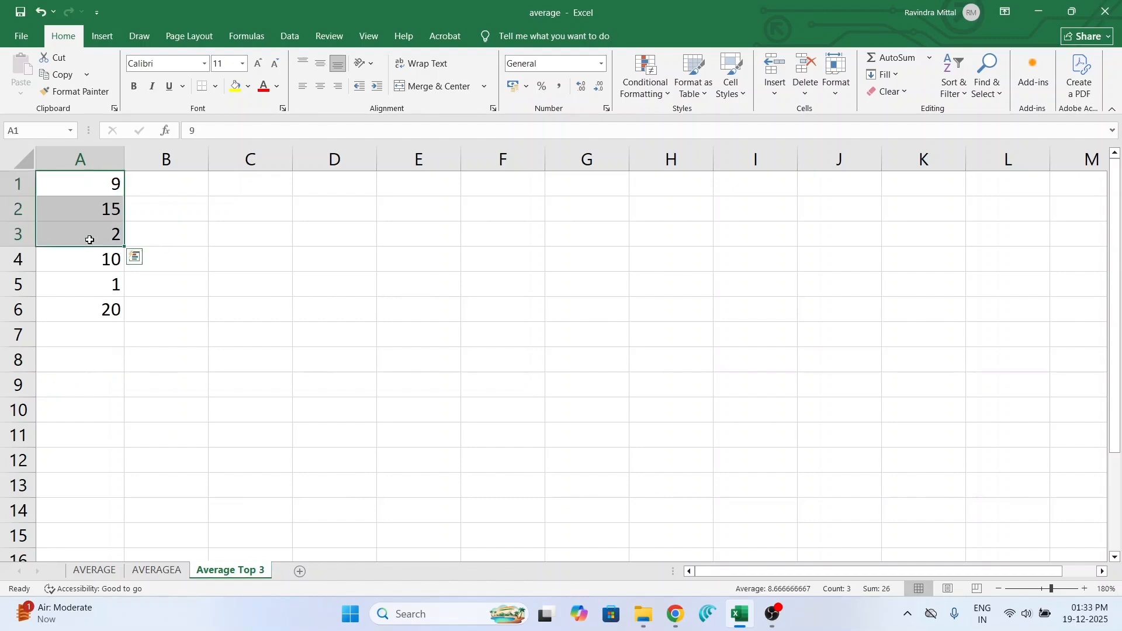
pyautogui.click(90, 358)
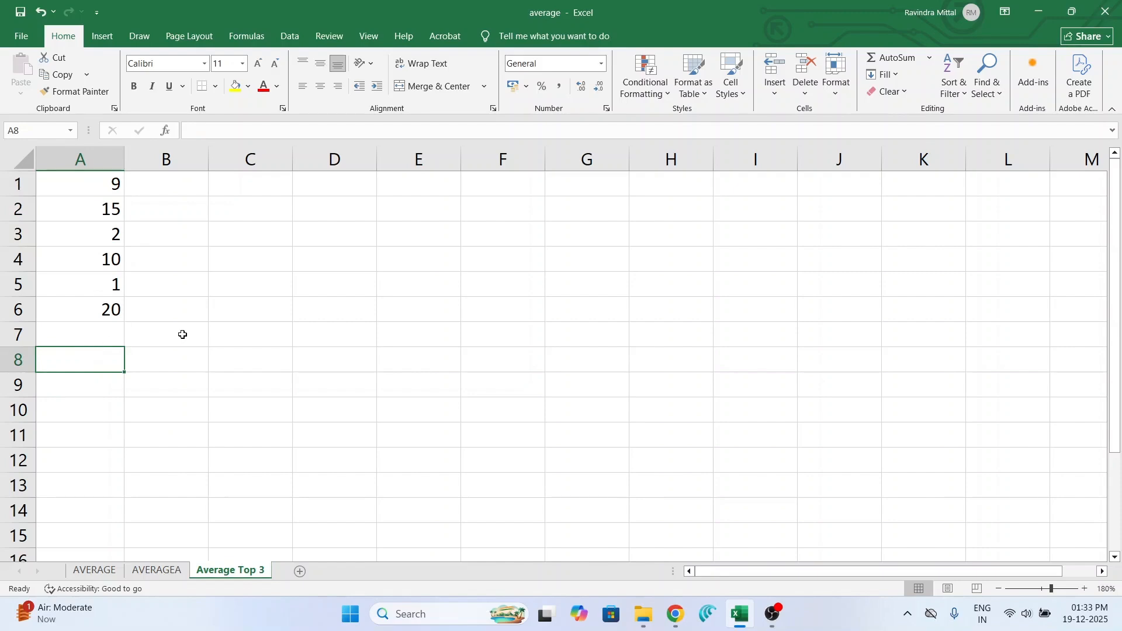
pyautogui.write('=AV')
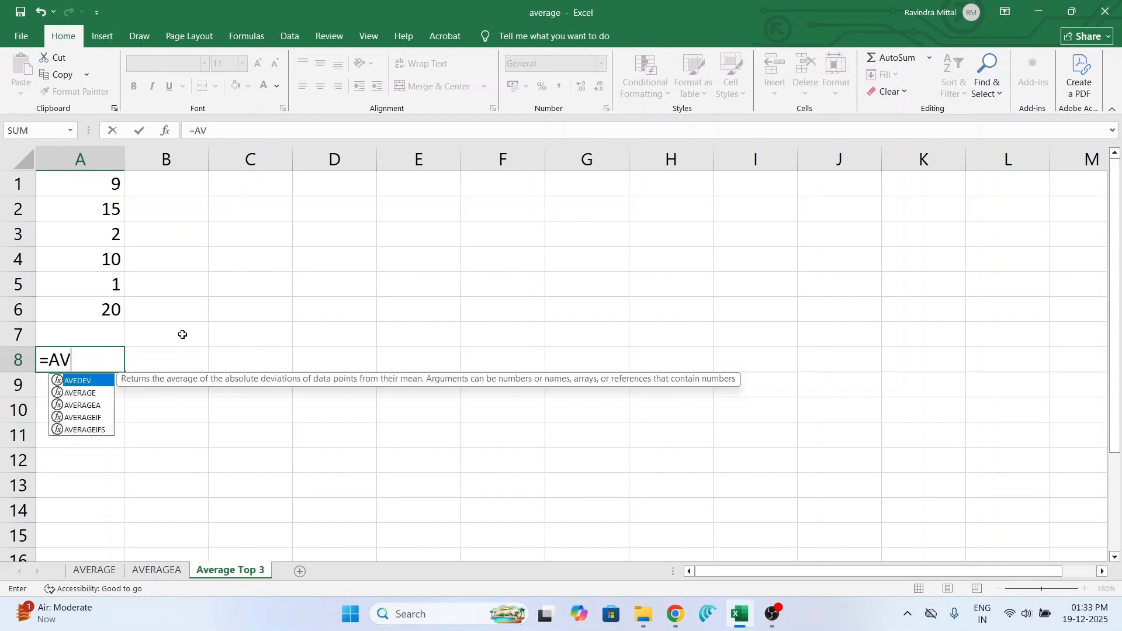
pyautogui.write('ERAGE(')
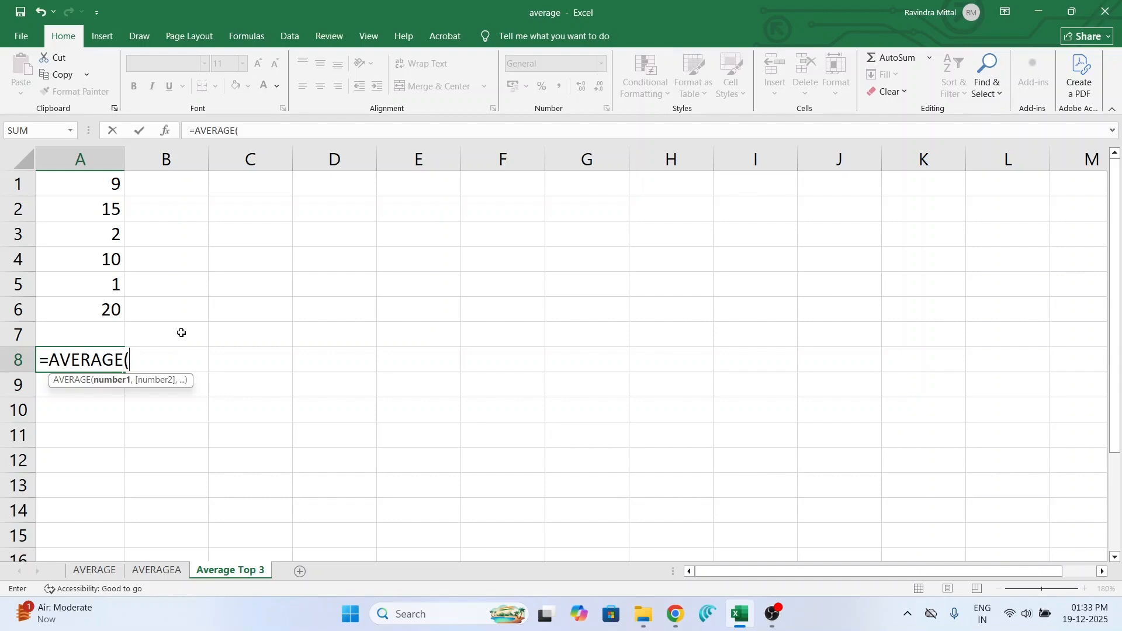
pyautogui.moveTo(102, 183); pyautogui.dragTo(104, 308)
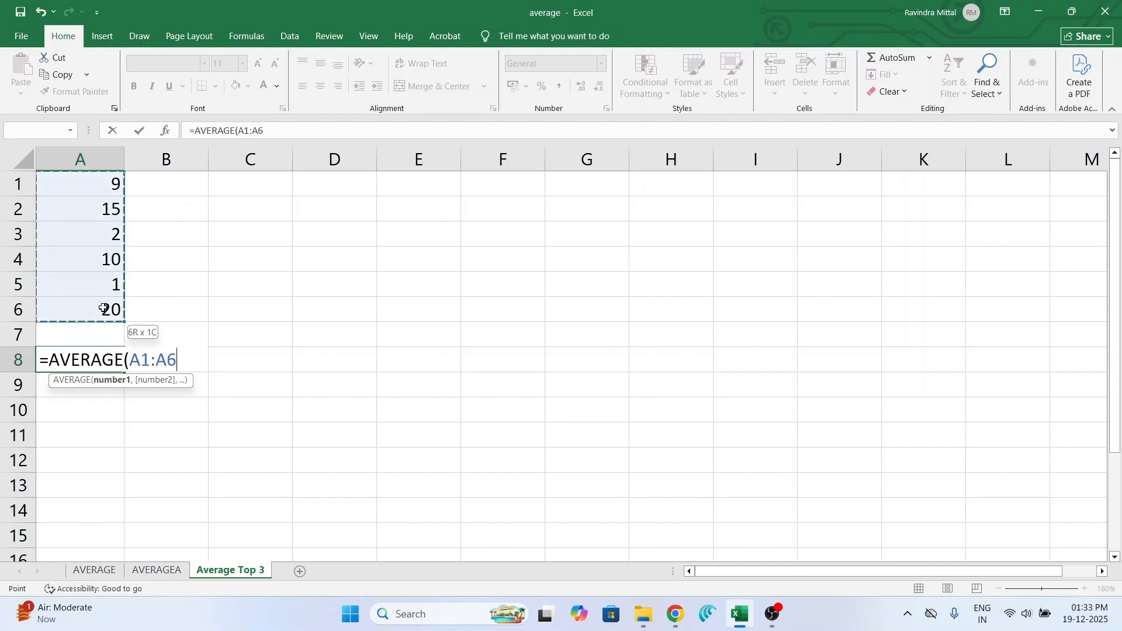
pyautogui.write(')')
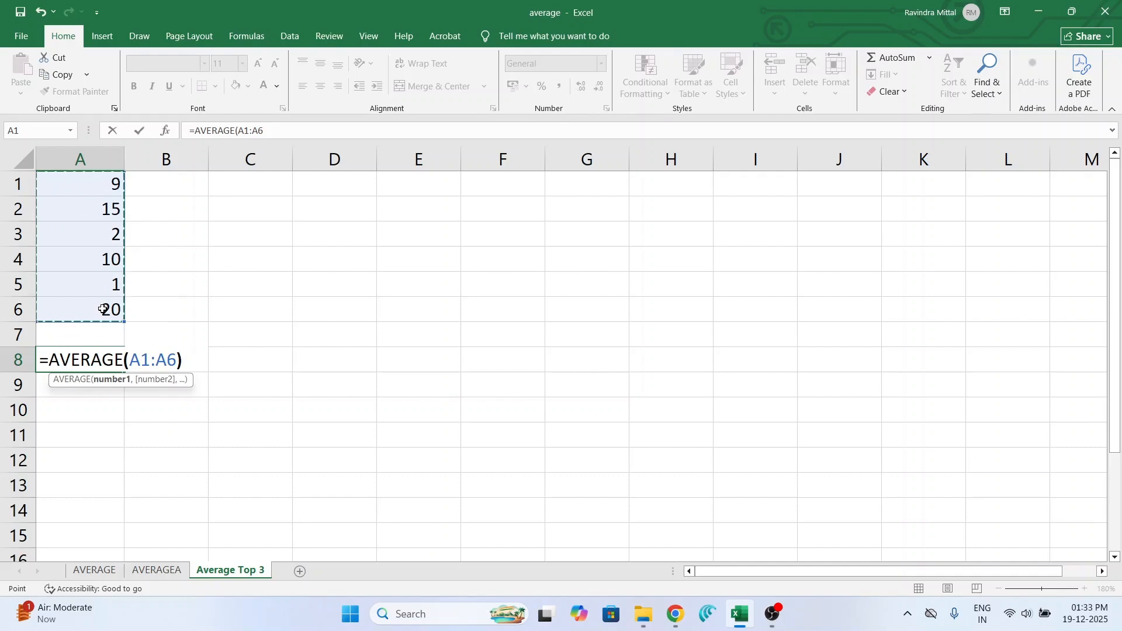
pyautogui.press('Return')
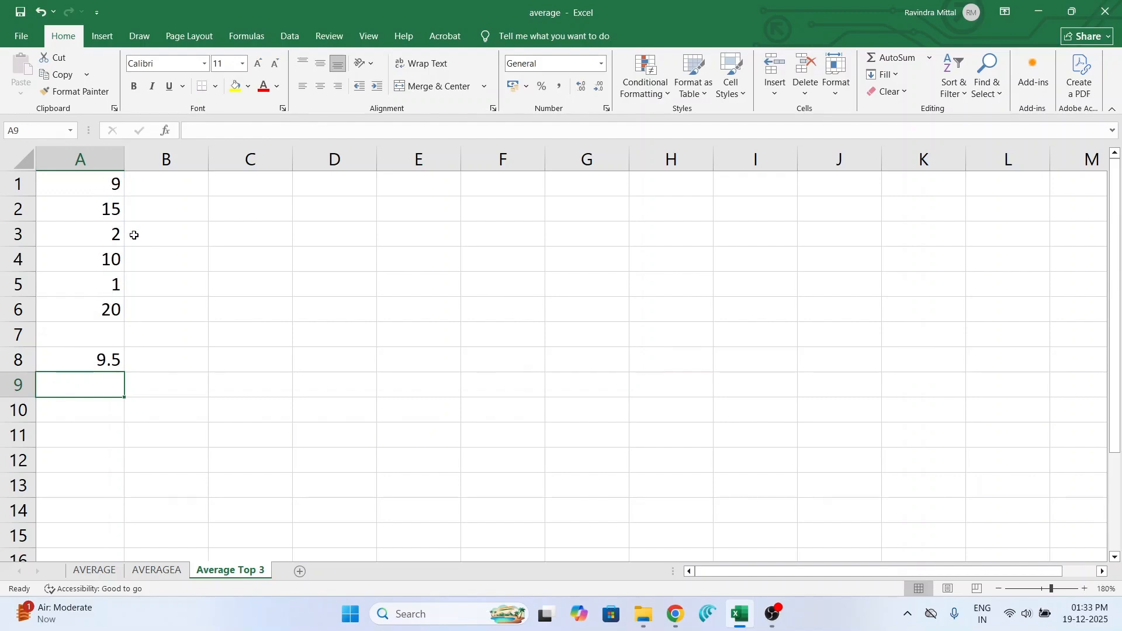
# Enter =LARGE(A1:A6,3) in cell A9 to get the third largest number of the range
pyautogui.click(88, 263)
pyautogui.click(147, 255)
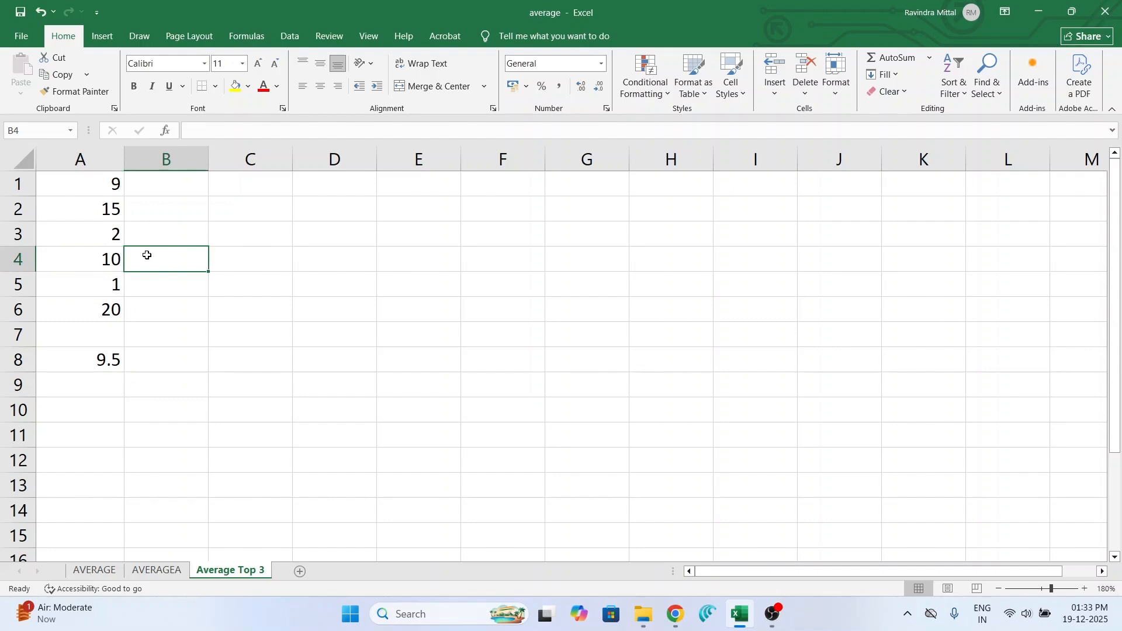
pyautogui.click(107, 260)
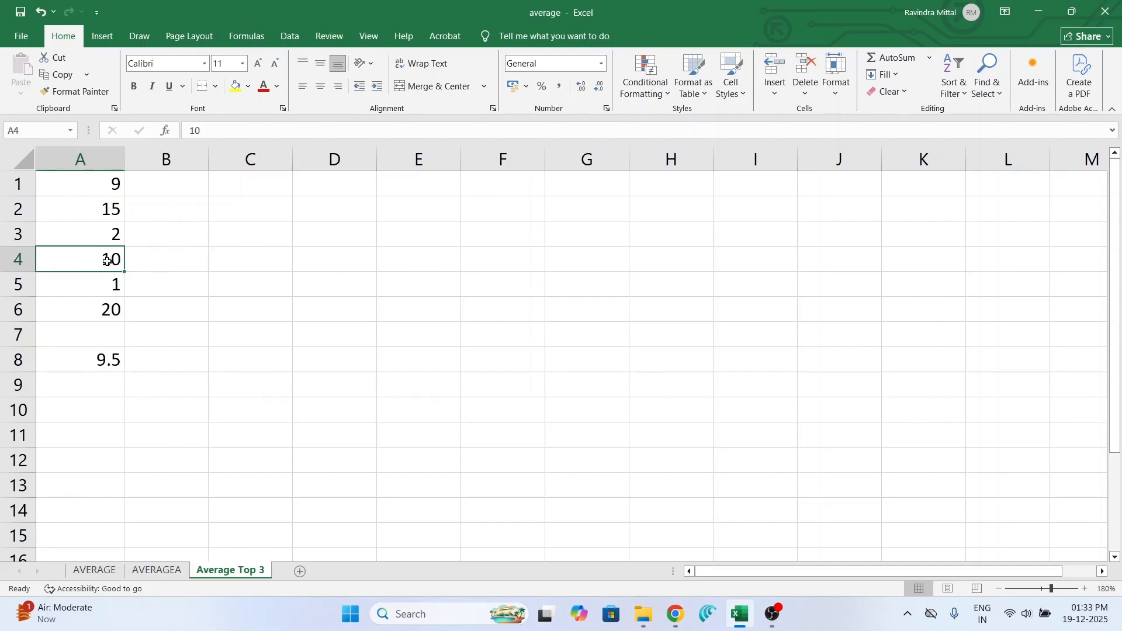
pyautogui.click(96, 387)
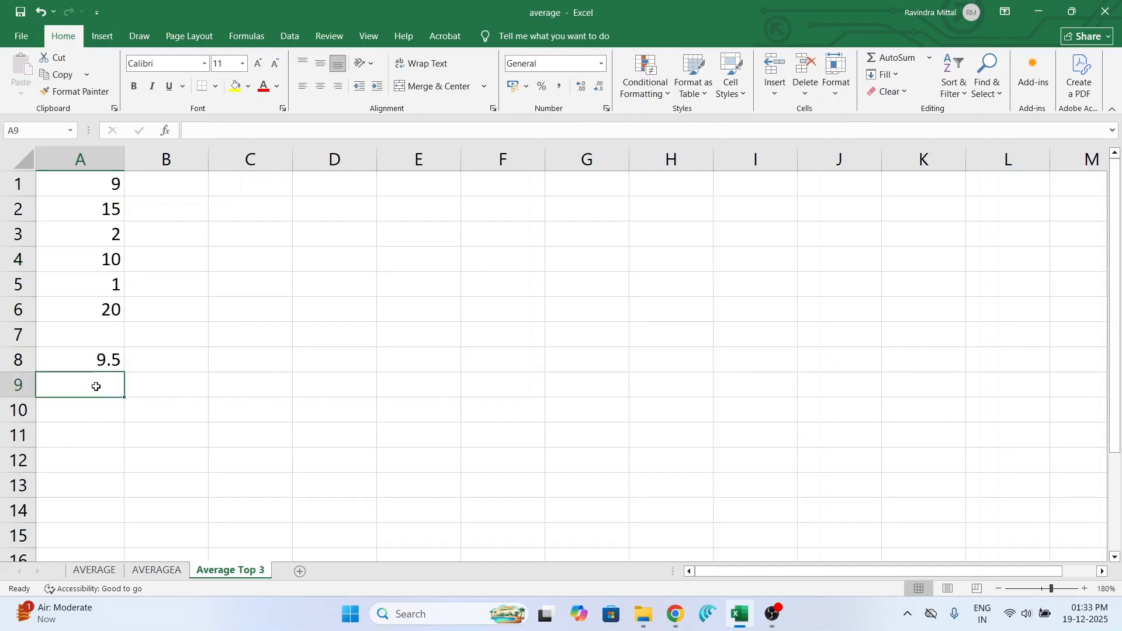
pyautogui.write('=LARGE')
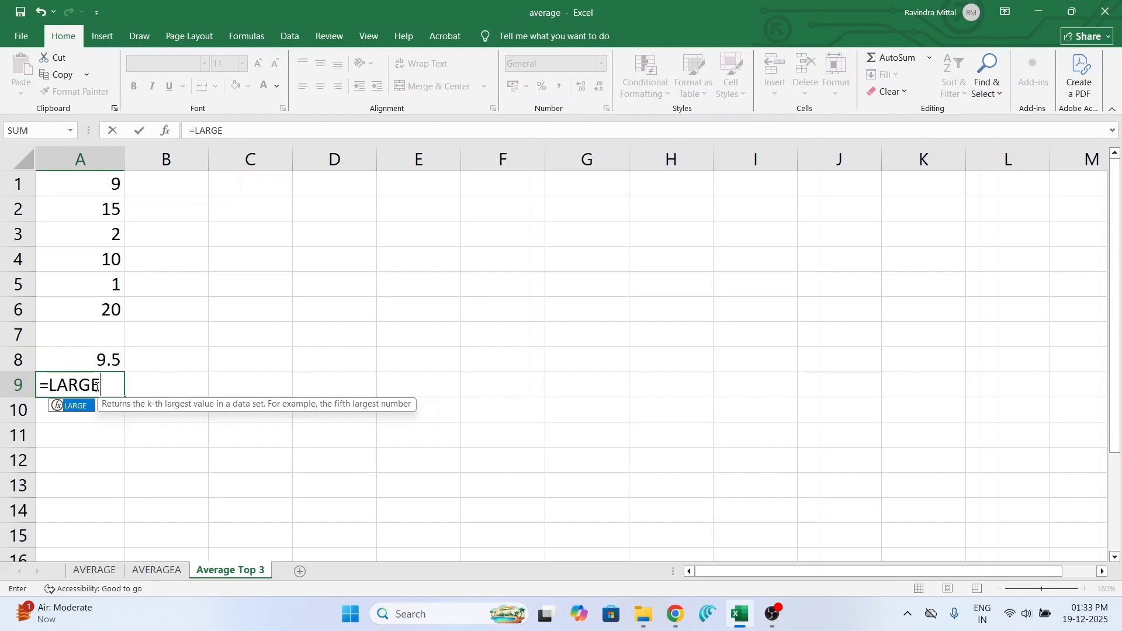
pyautogui.write('(')
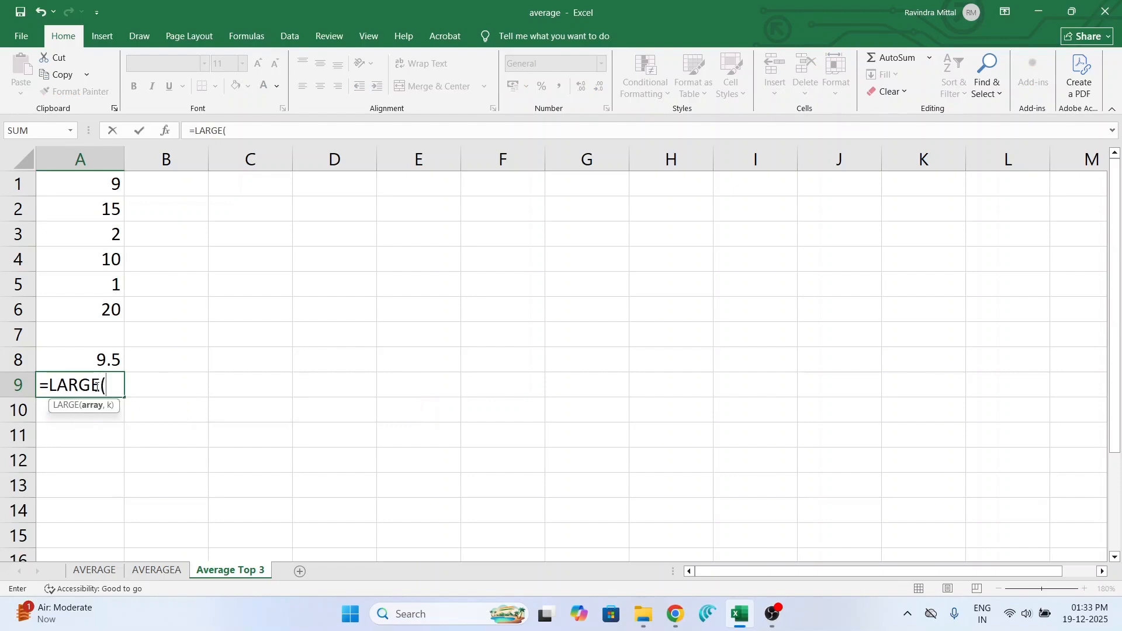
pyautogui.click(98, 181)
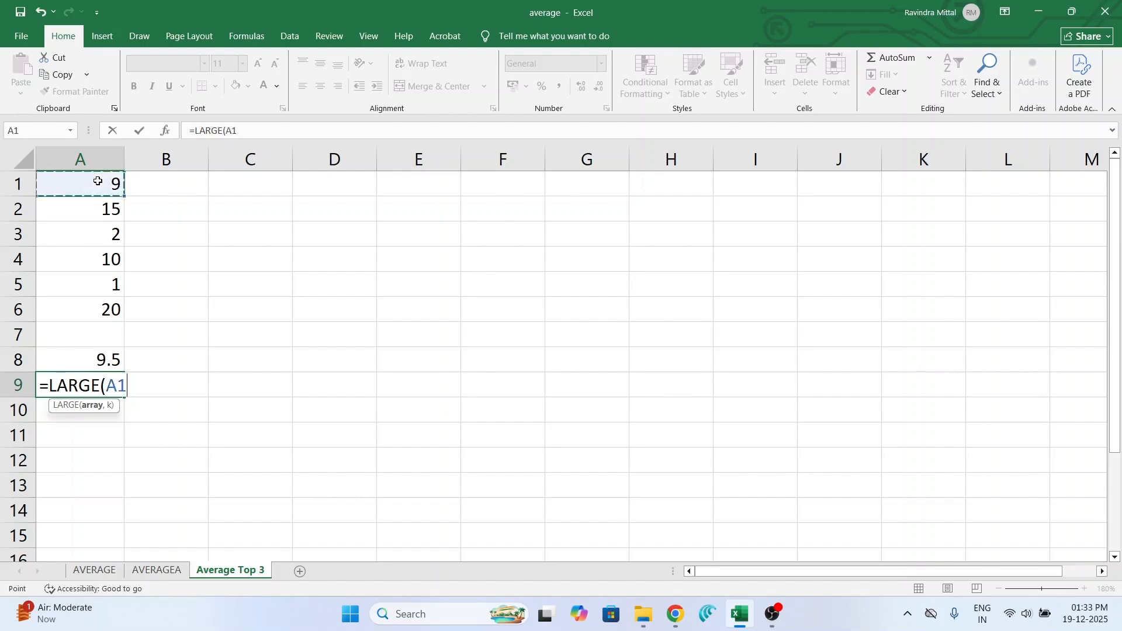
pyautogui.moveTo(99, 181); pyautogui.dragTo(93, 301)
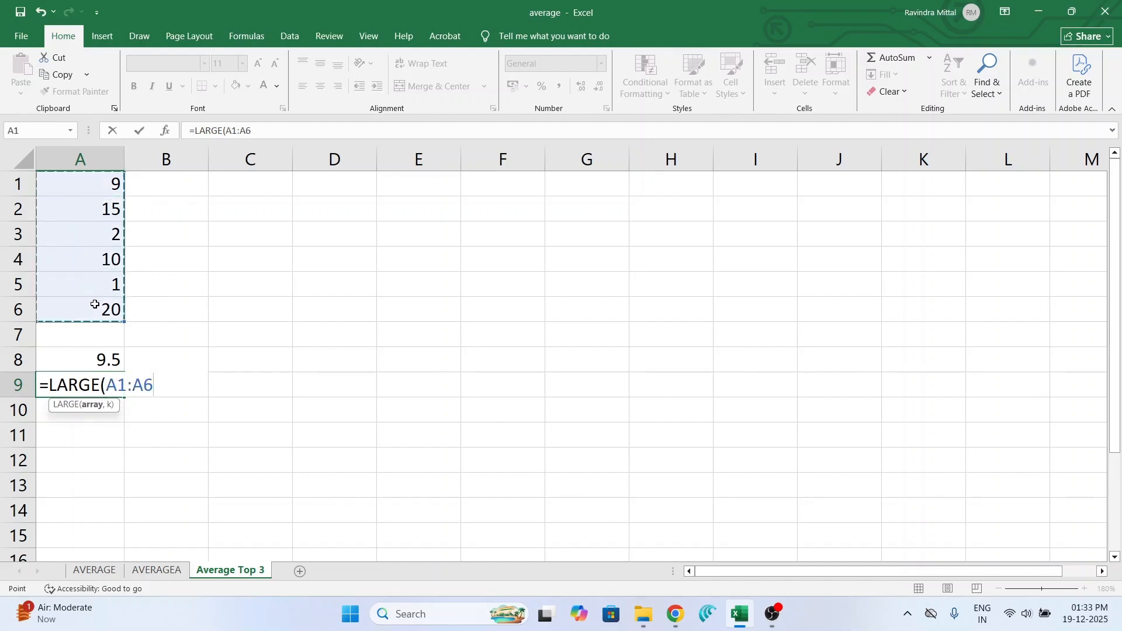
pyautogui.write(',')
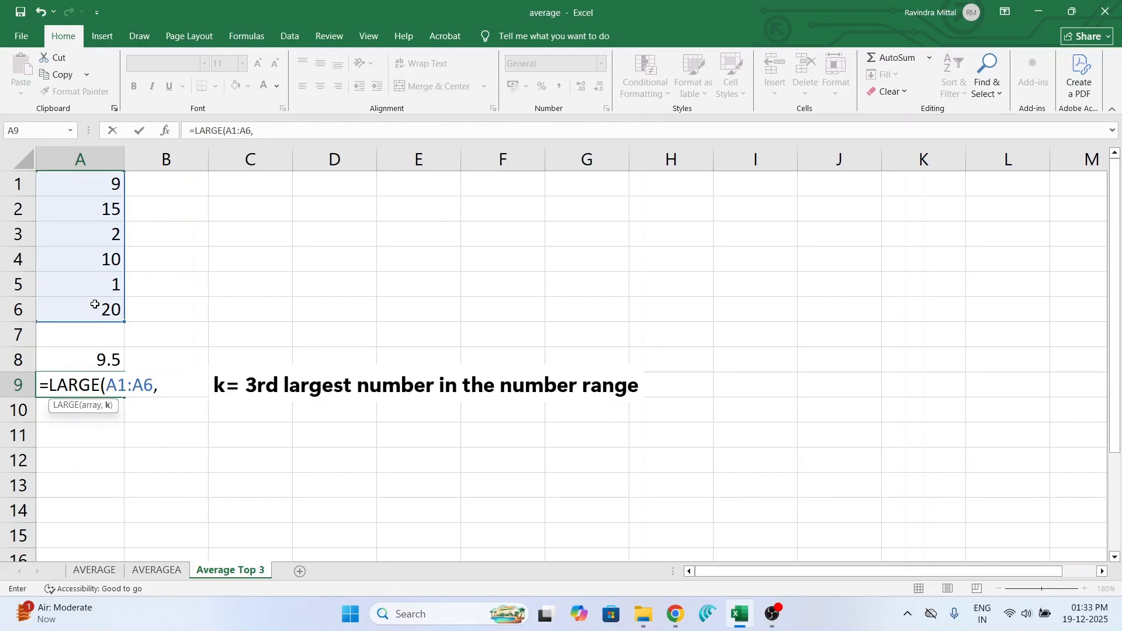
pyautogui.write('3')
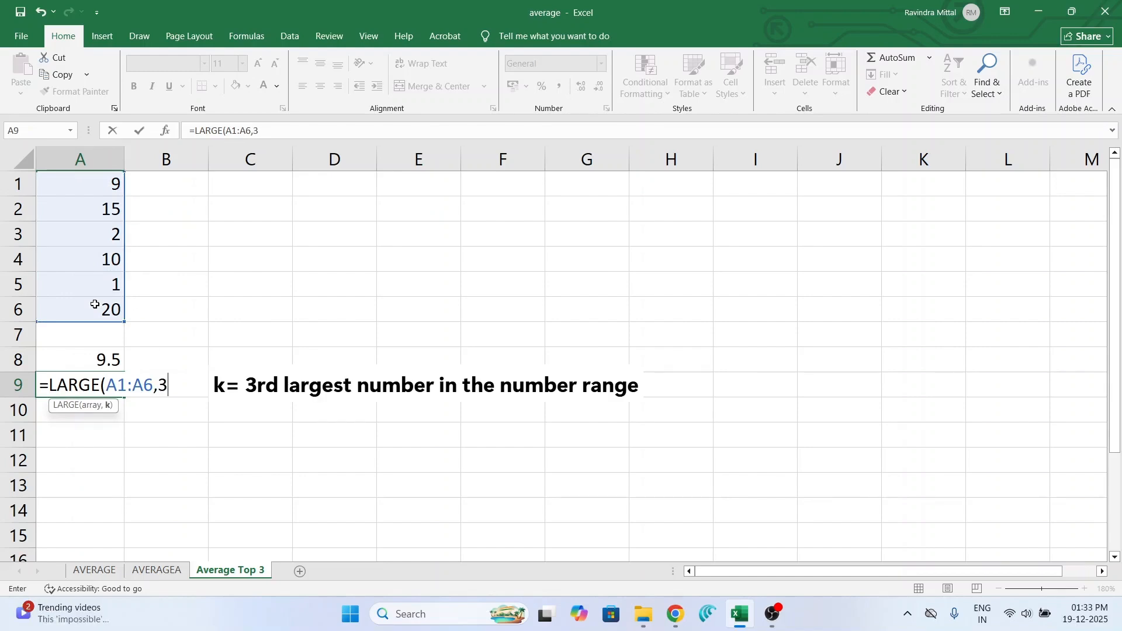
pyautogui.write(')')
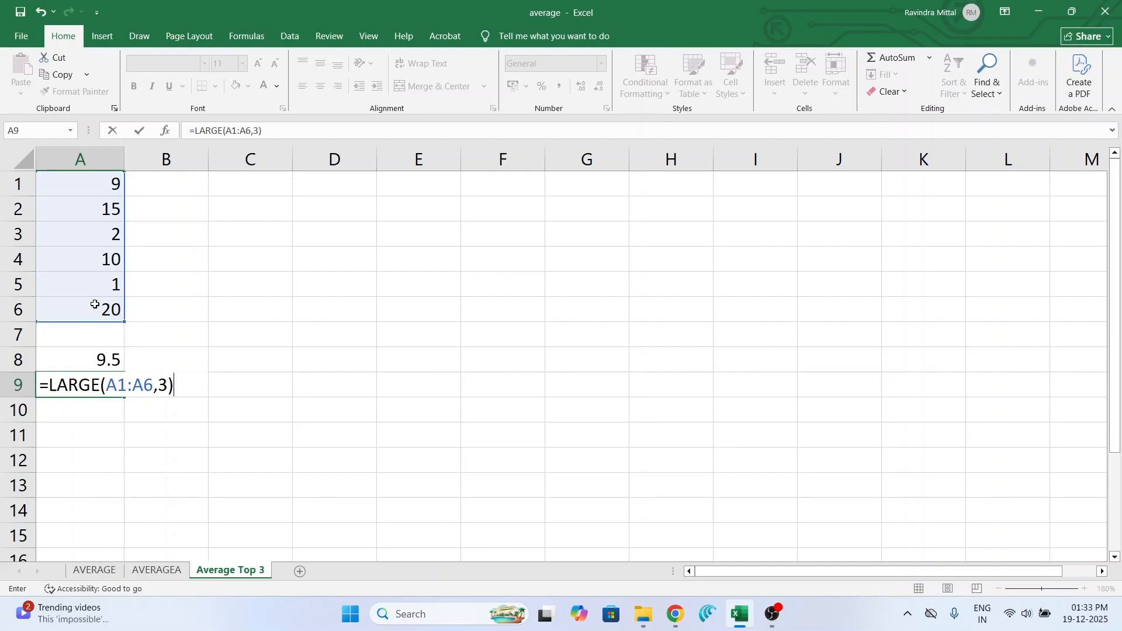
pyautogui.press('Return')
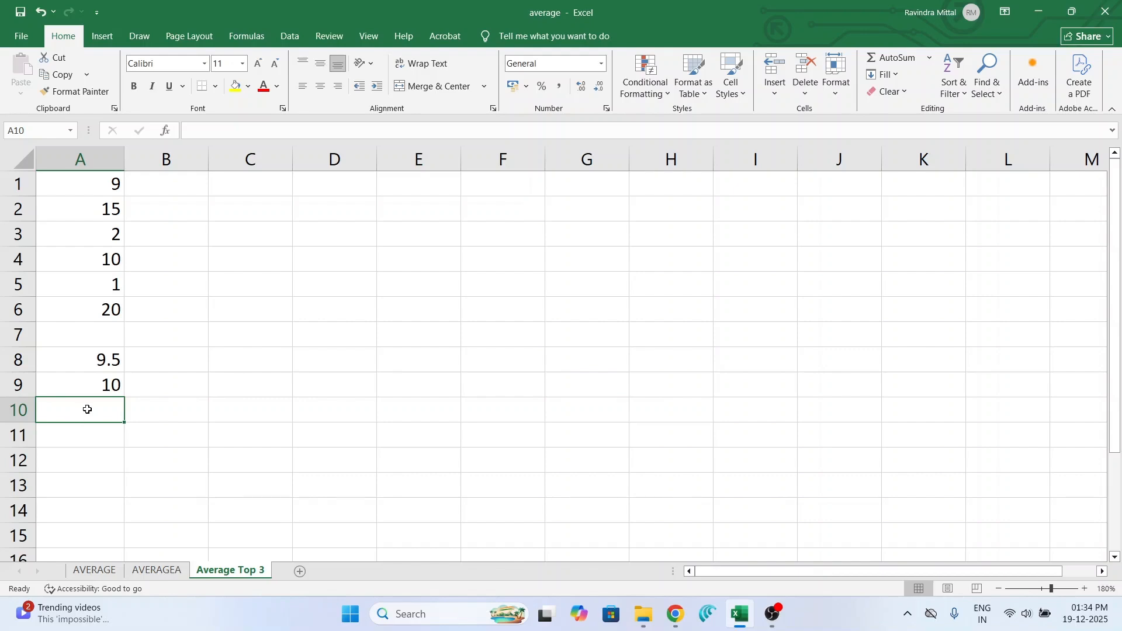
# Enter =AVERAGE(LARGE(A1:A6,{1,2,3})) in cell A10 to average the three largest numbers, and reselect the cell
pyautogui.write('=')
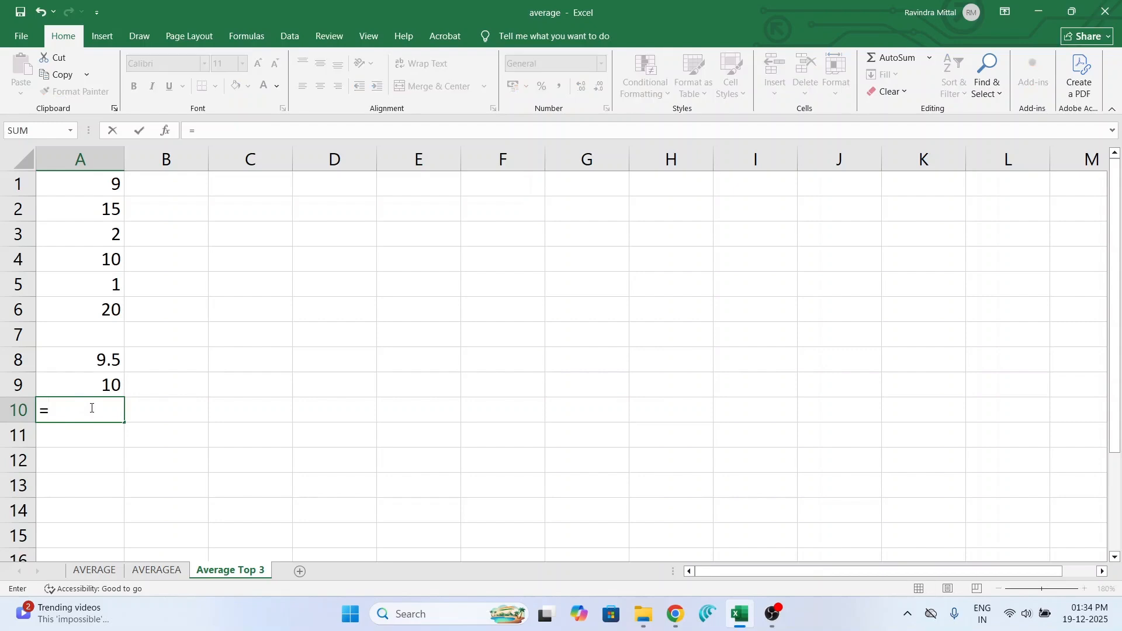
pyautogui.write('AVERAG')
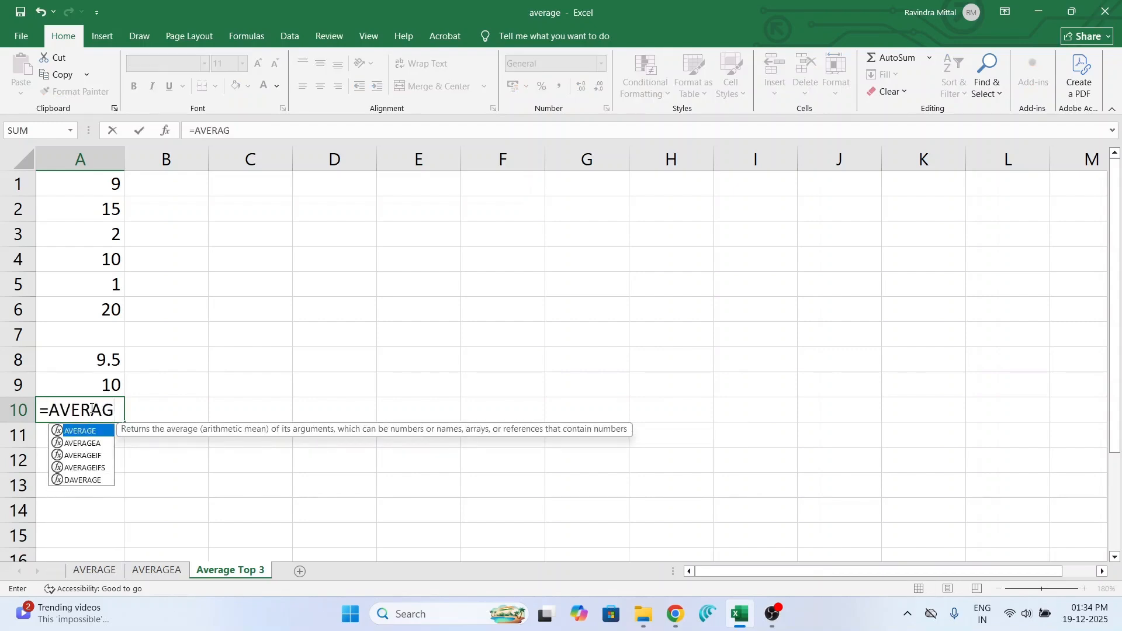
pyautogui.write('E(')
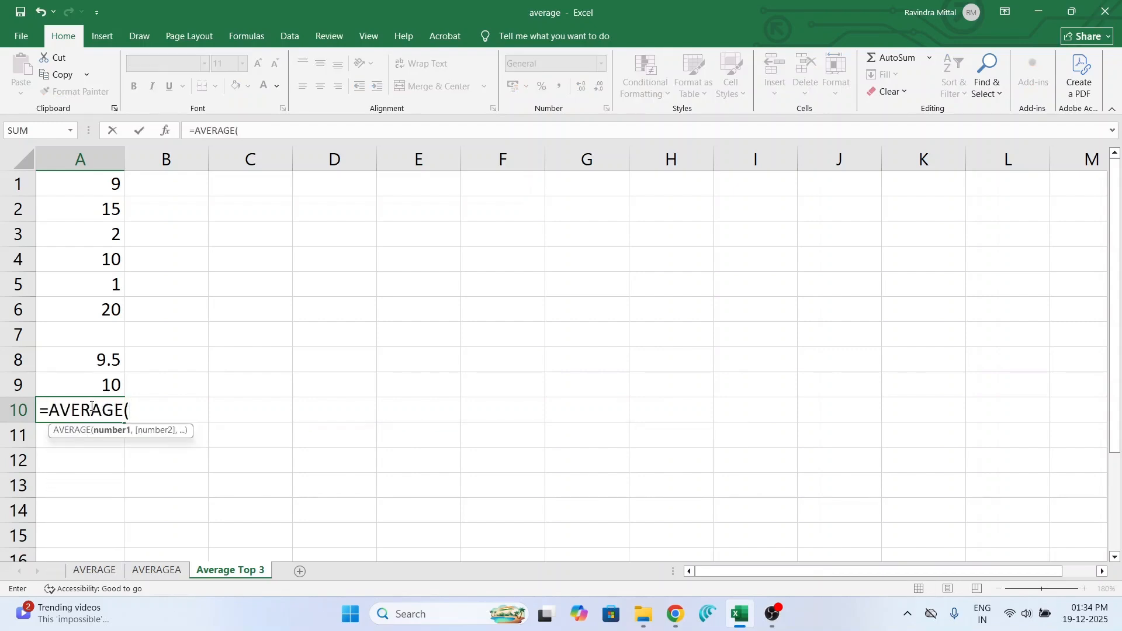
pyautogui.write('LARG')
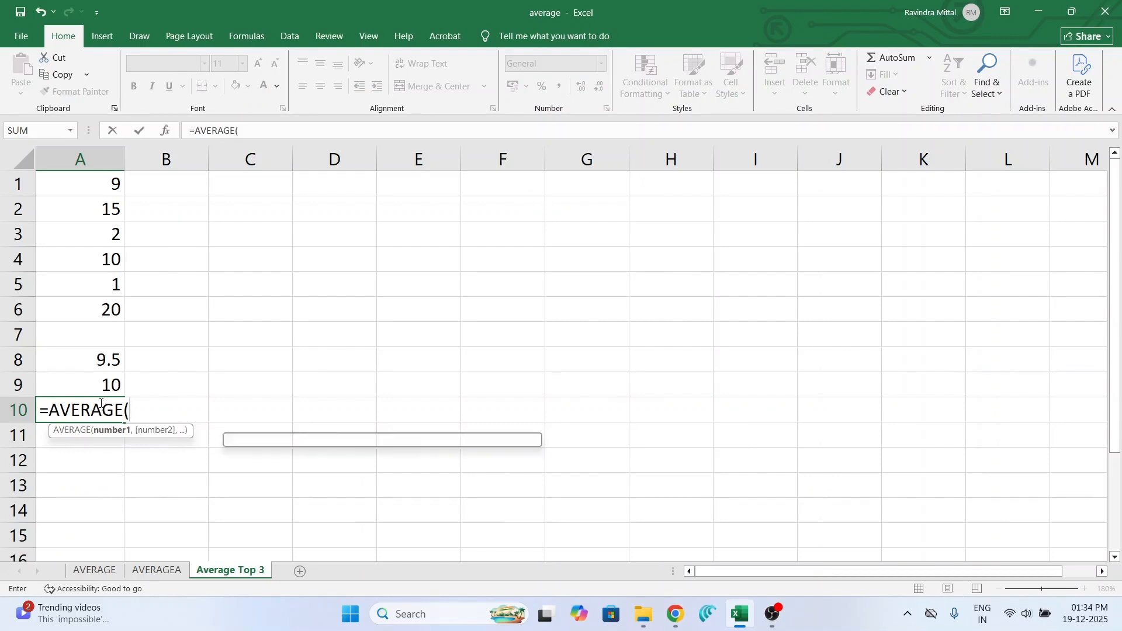
pyautogui.write('E')
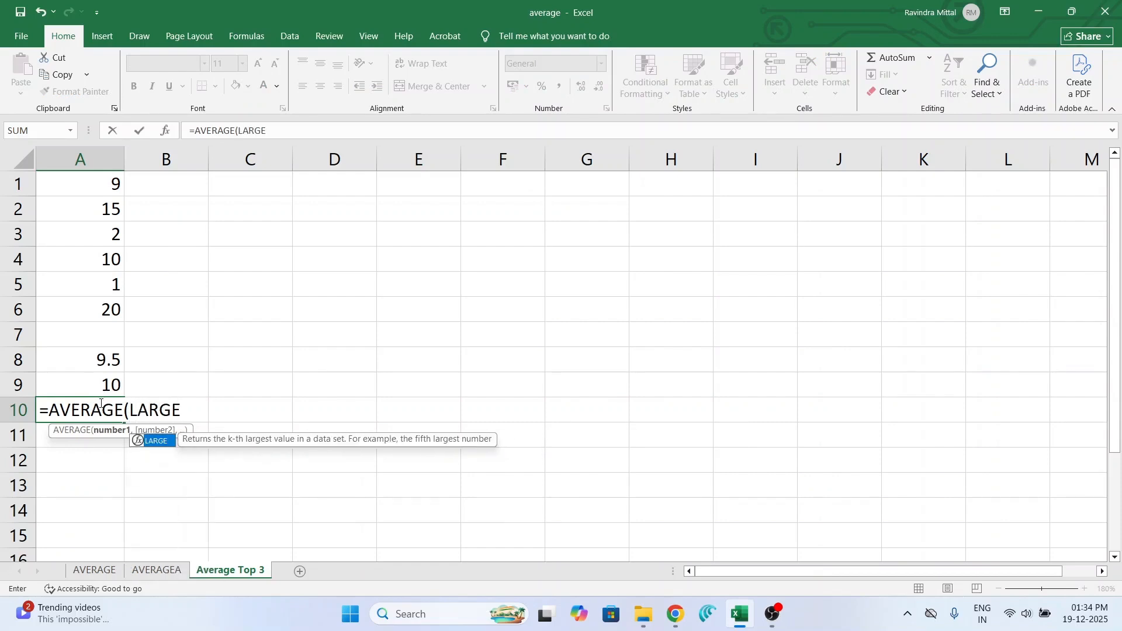
pyautogui.write('(')
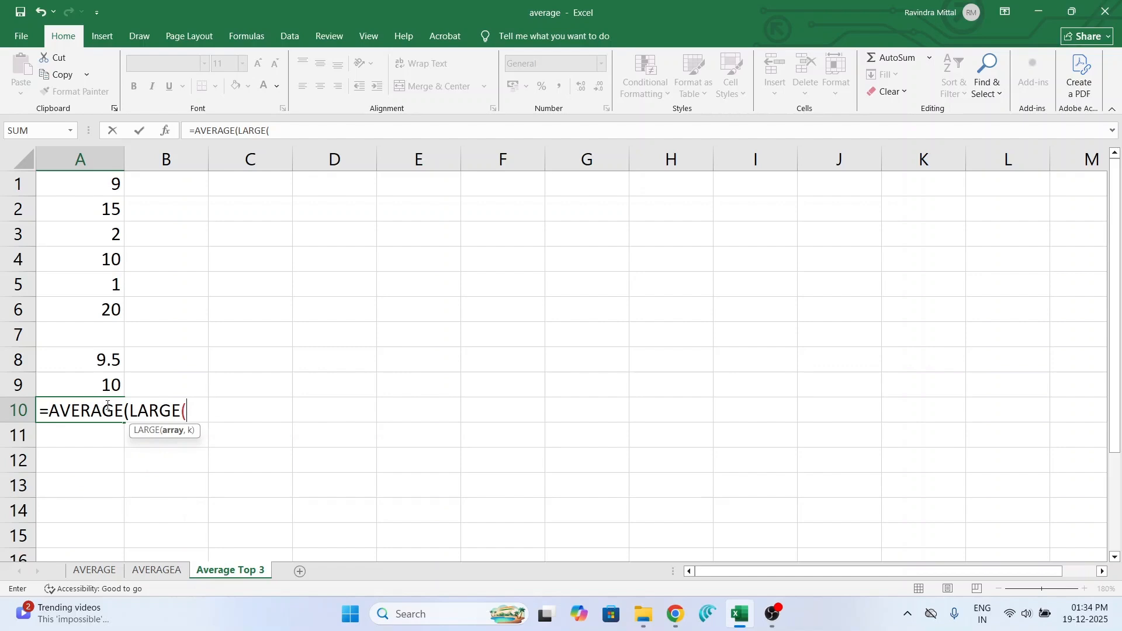
pyautogui.moveTo(73, 181); pyautogui.dragTo(73, 305)
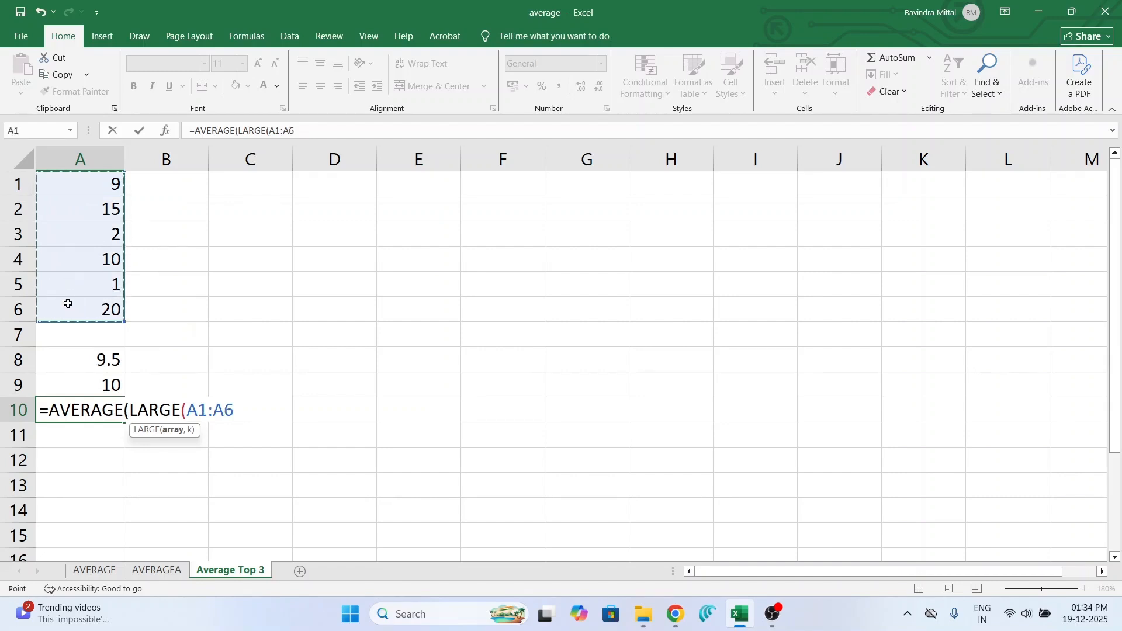
pyautogui.write(',')
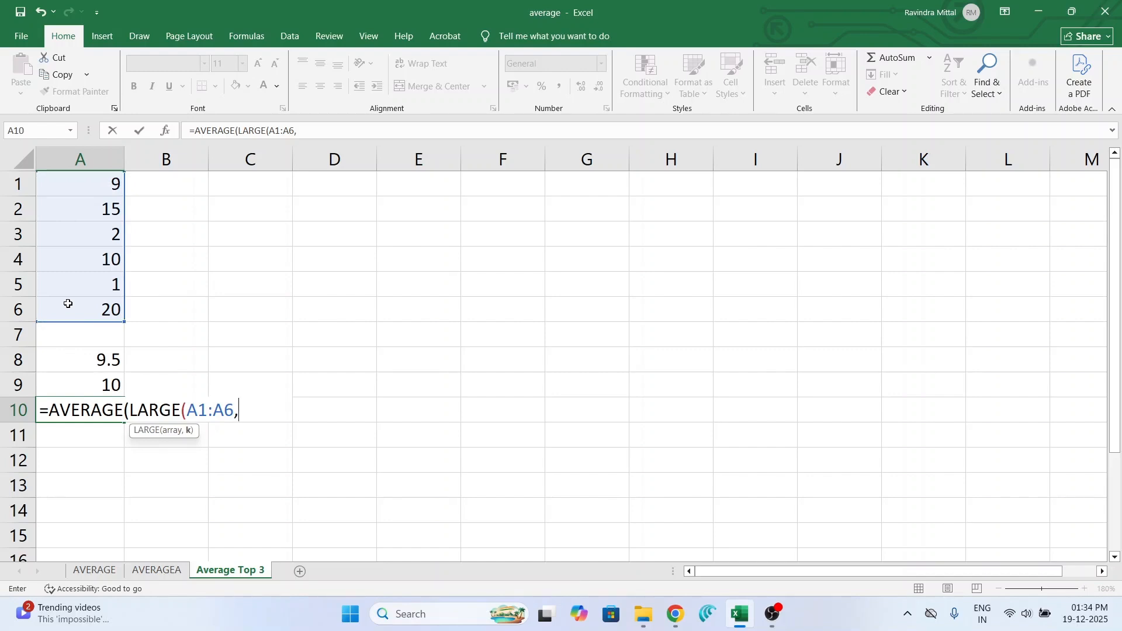
pyautogui.write('{1,2,3}')
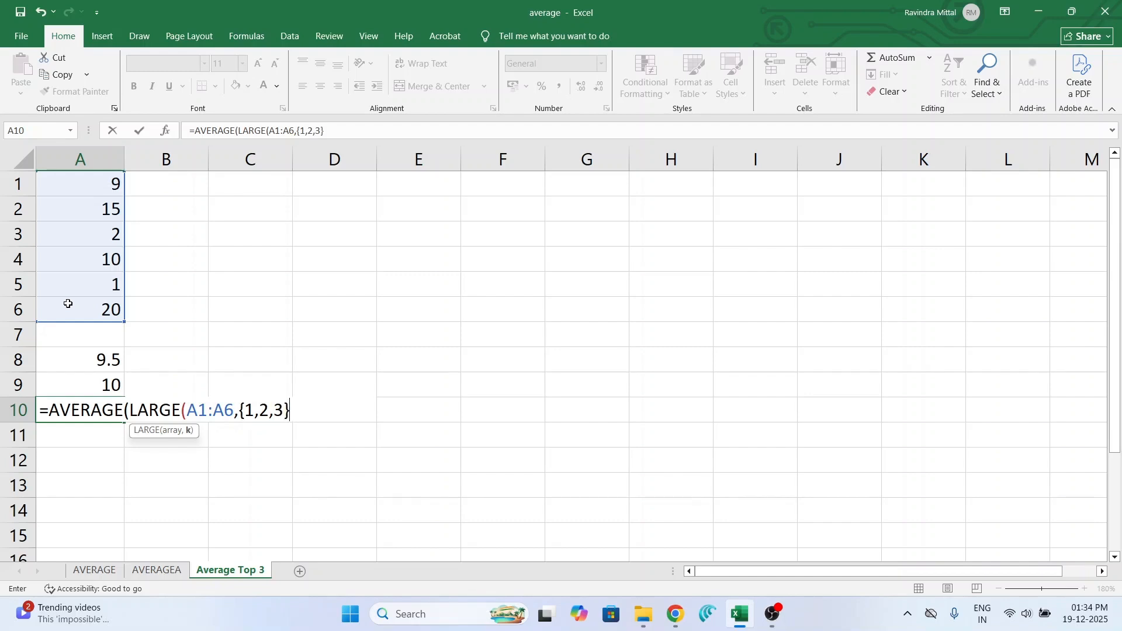
pyautogui.write(')')
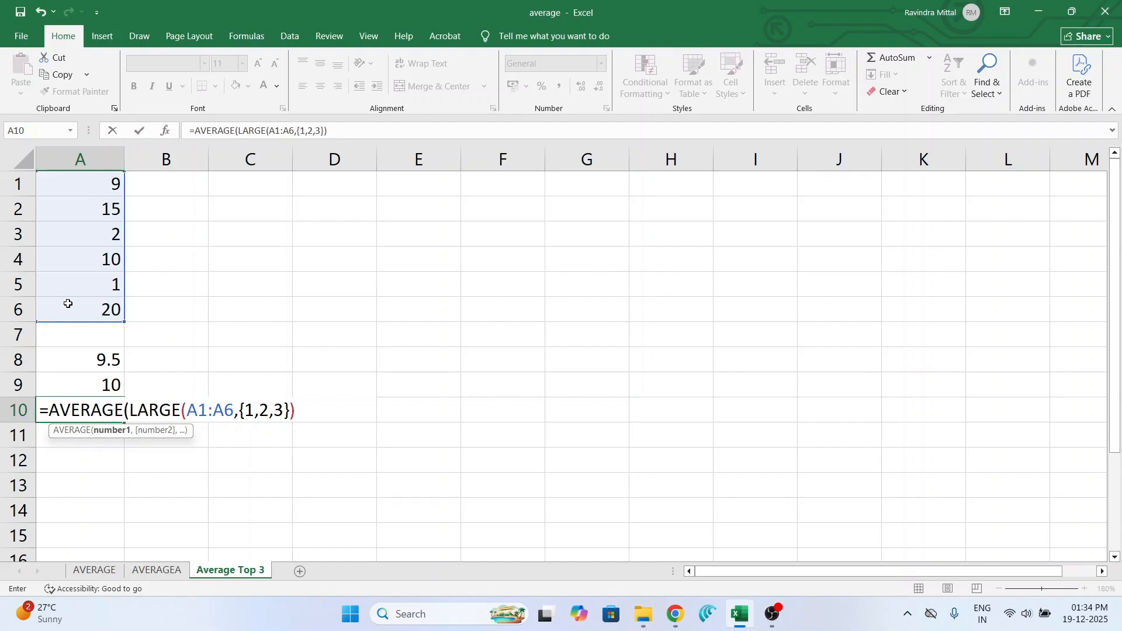
pyautogui.write(')')
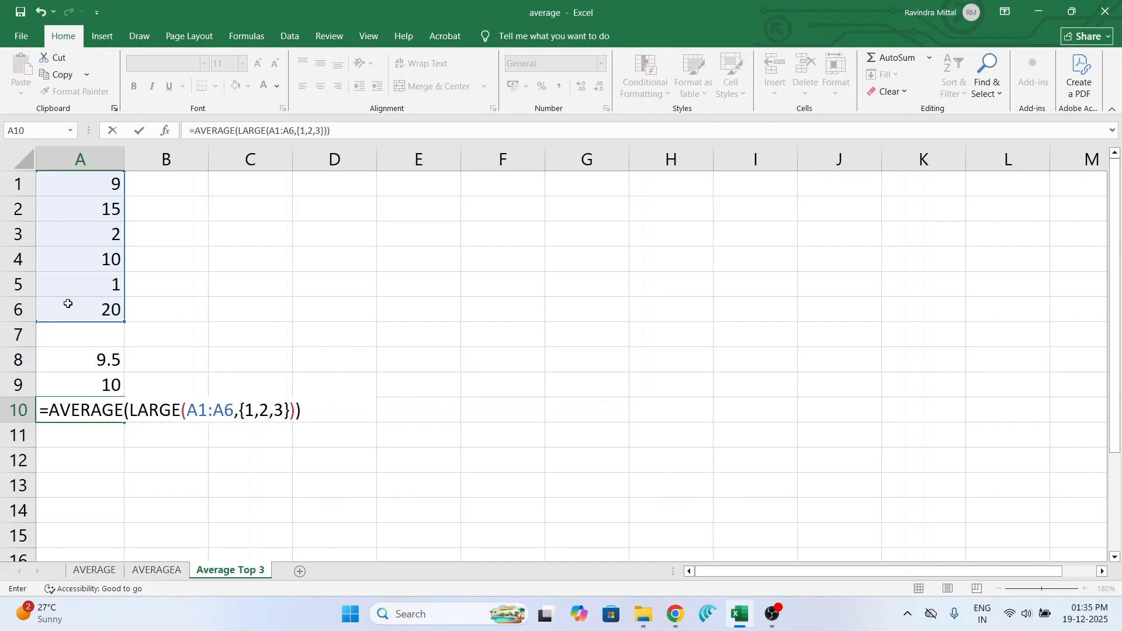
pyautogui.press('Return')
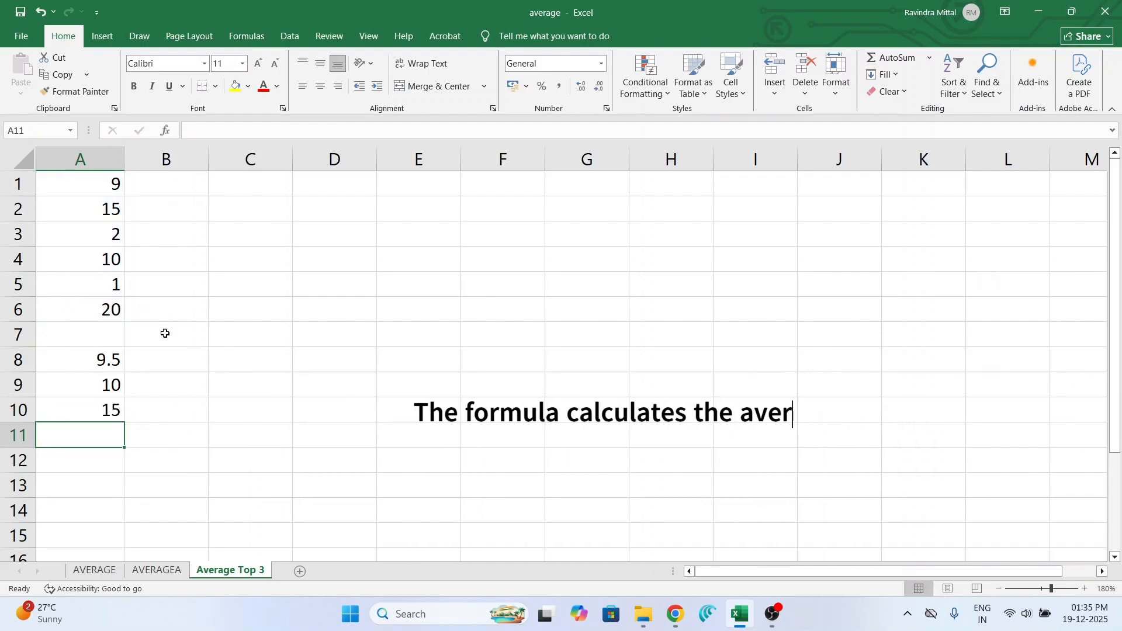
pyautogui.click(82, 407)
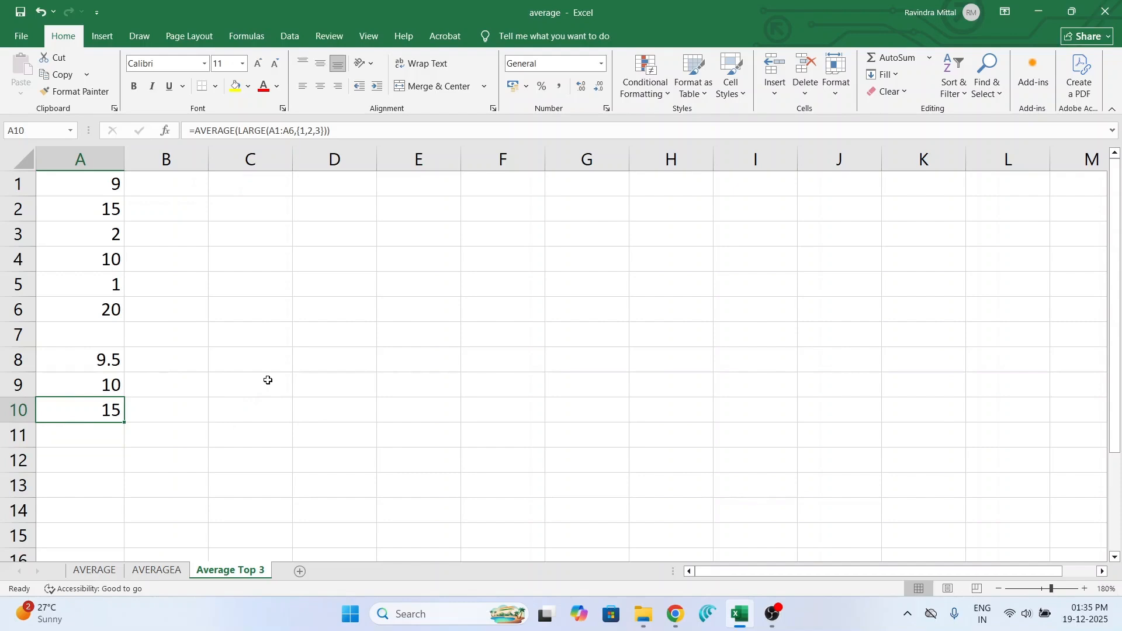